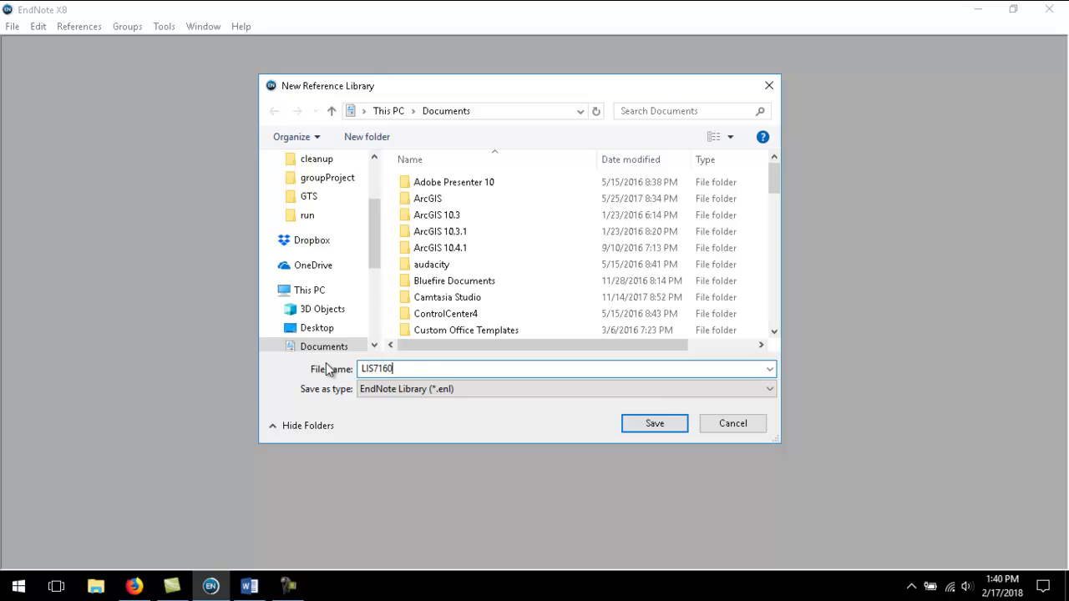
Step: Save the new reference library in Documents as LIS7160-Scopus-1 and enlarge its library window
type("Scoup")
left_click(673, 426)
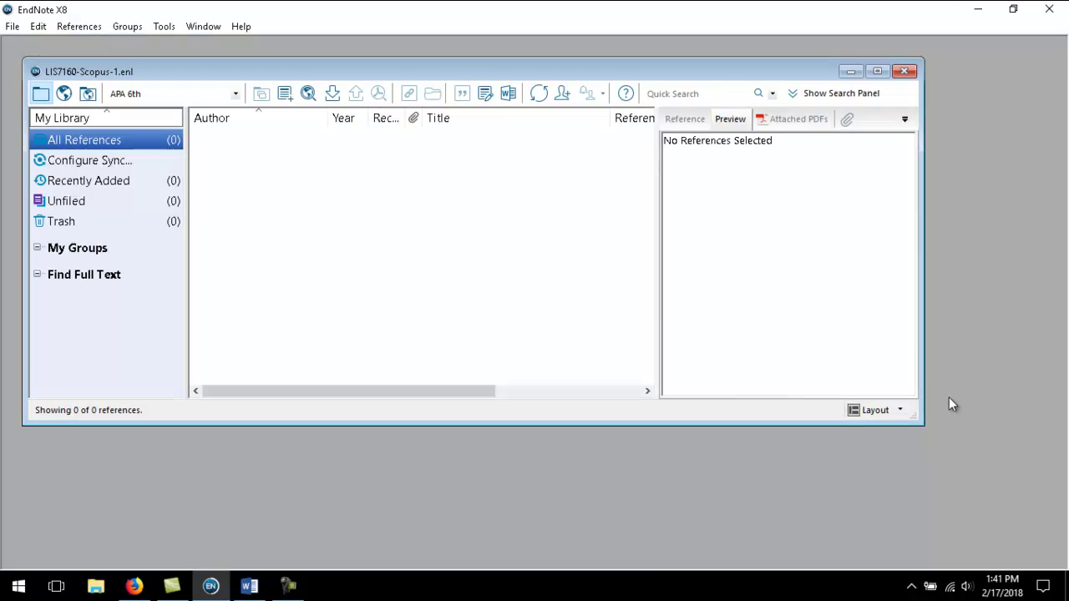
left_click_drag(921, 422, 1035, 474)
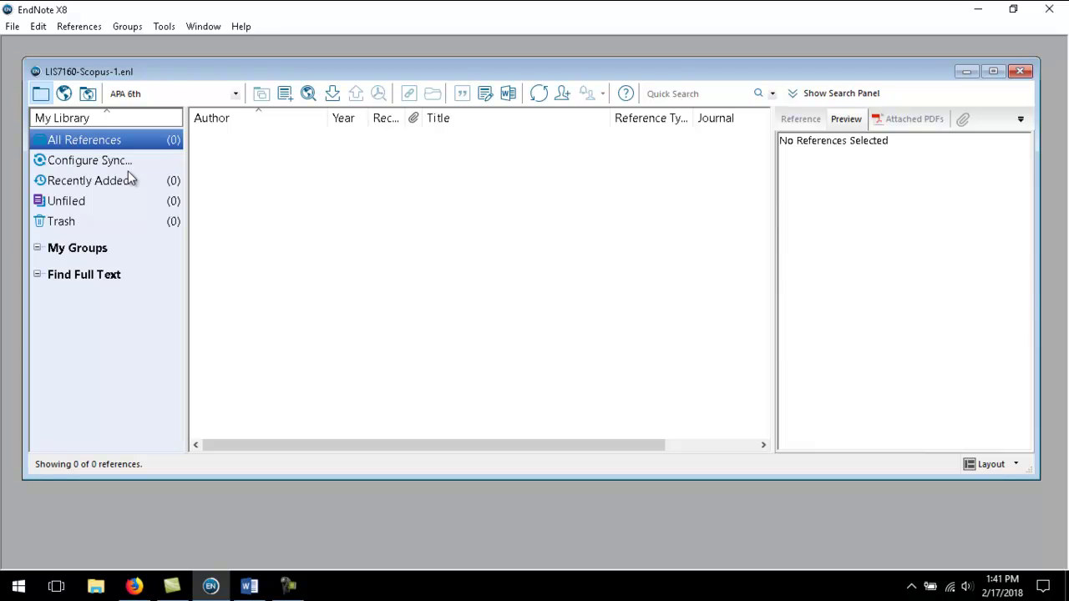
Step: Minimize EndNote, switch to Firefox and open the Article Databases page of the Wayne State University Libraries site
left_click(977, 10)
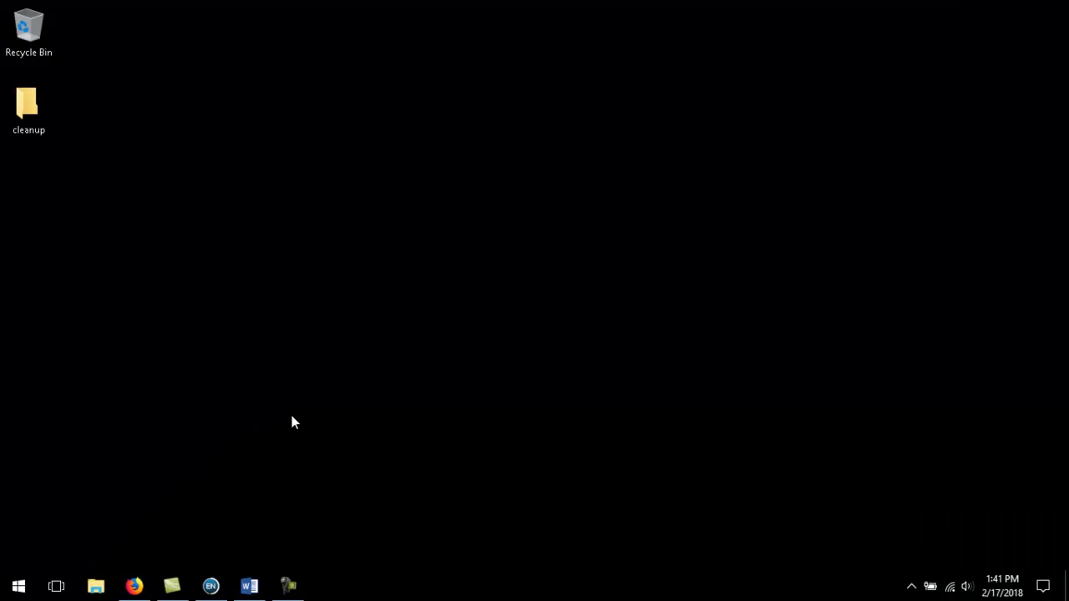
left_click(134, 586)
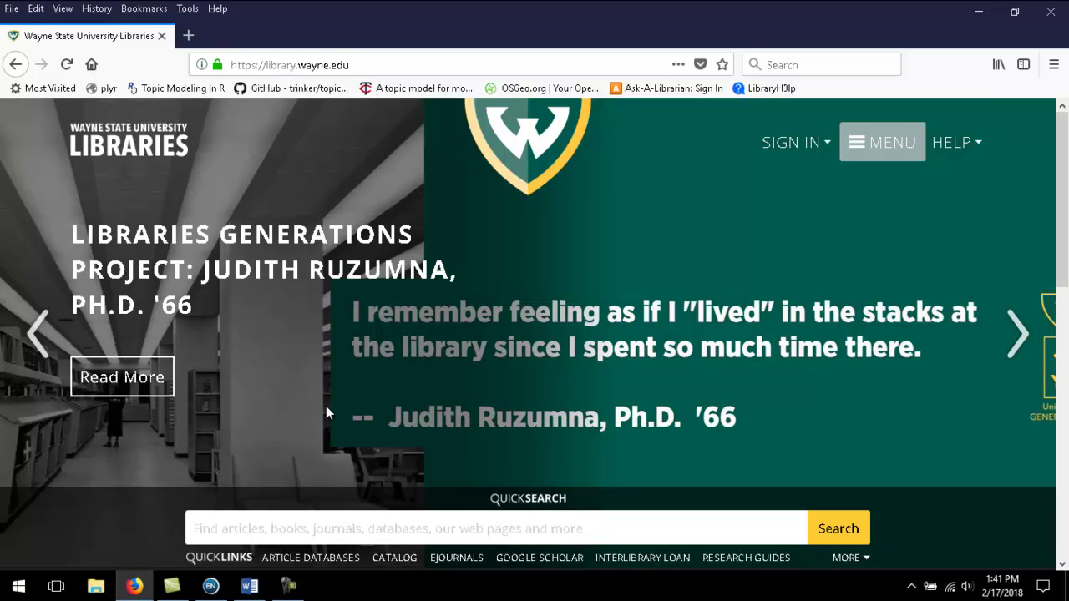
scroll(326, 409, "down", 2)
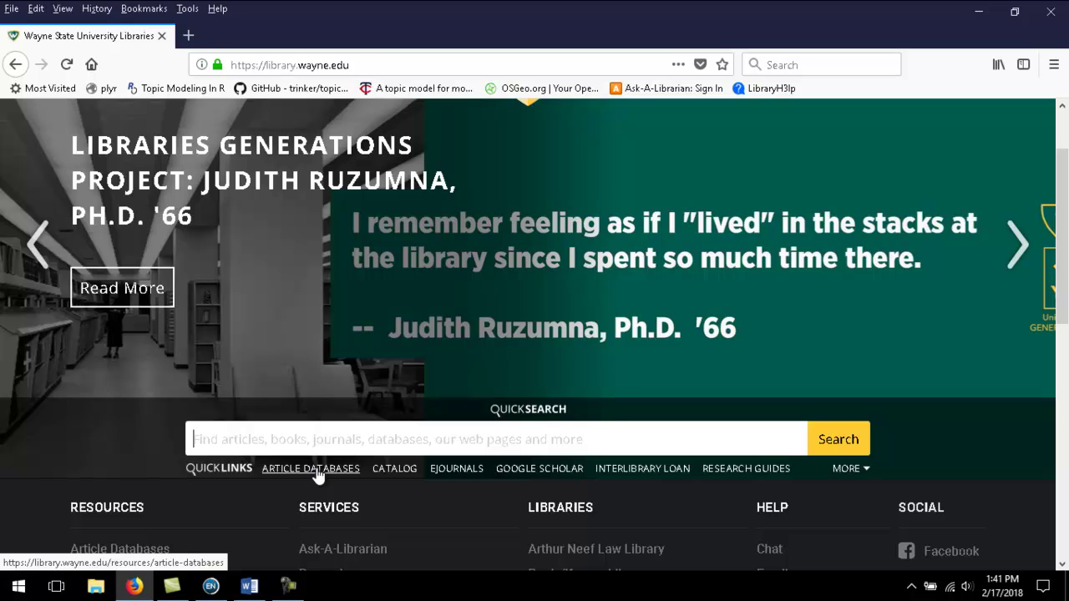
left_click(318, 469)
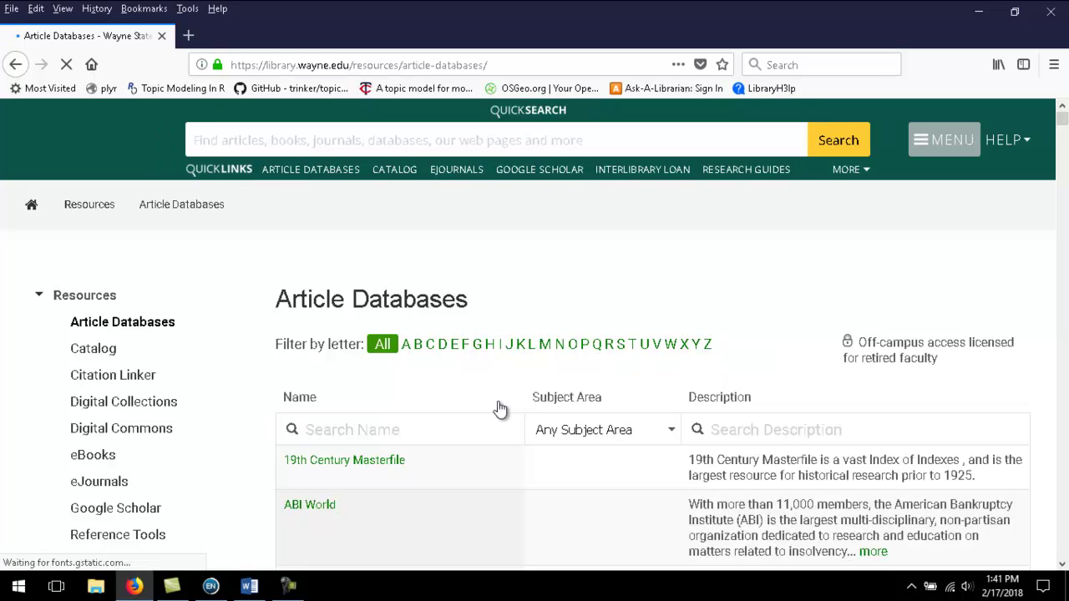
Step: Filter the article databases by the name "scopu" and open the Scopus database
left_click(606, 434)
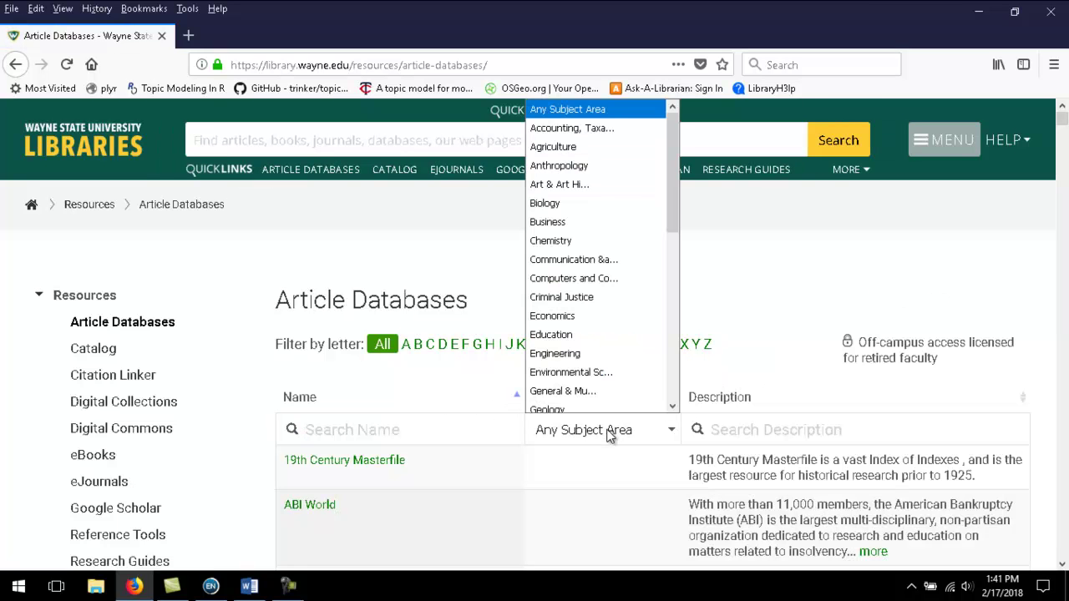
mouse_move(673, 214)
left_mouse_down()
mouse_move(663, 292)
mouse_move(673, 235)
left_mouse_up()
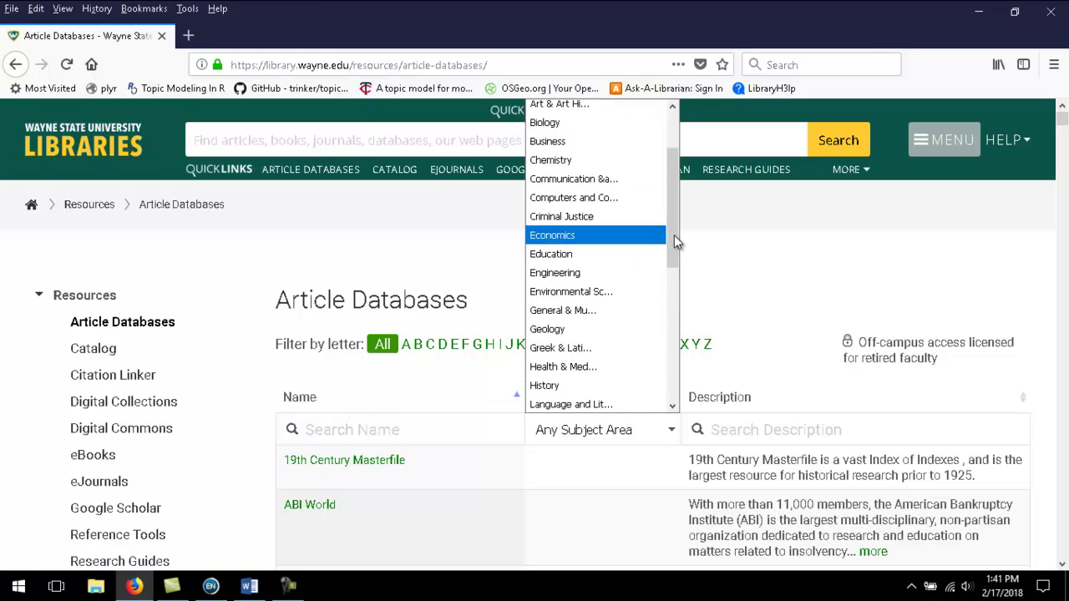
left_click(351, 427)
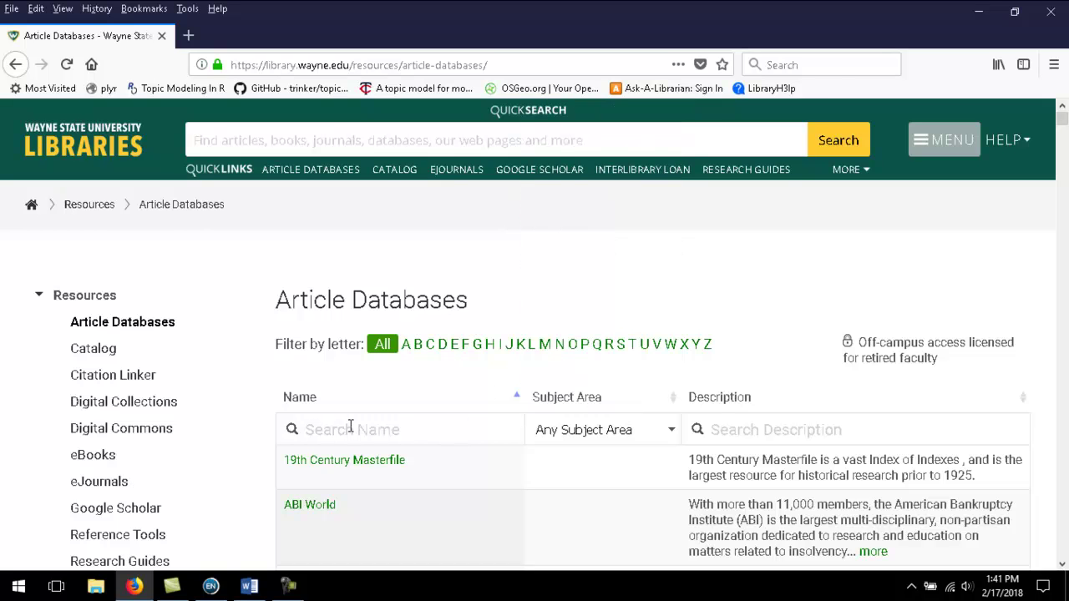
type("scopu")
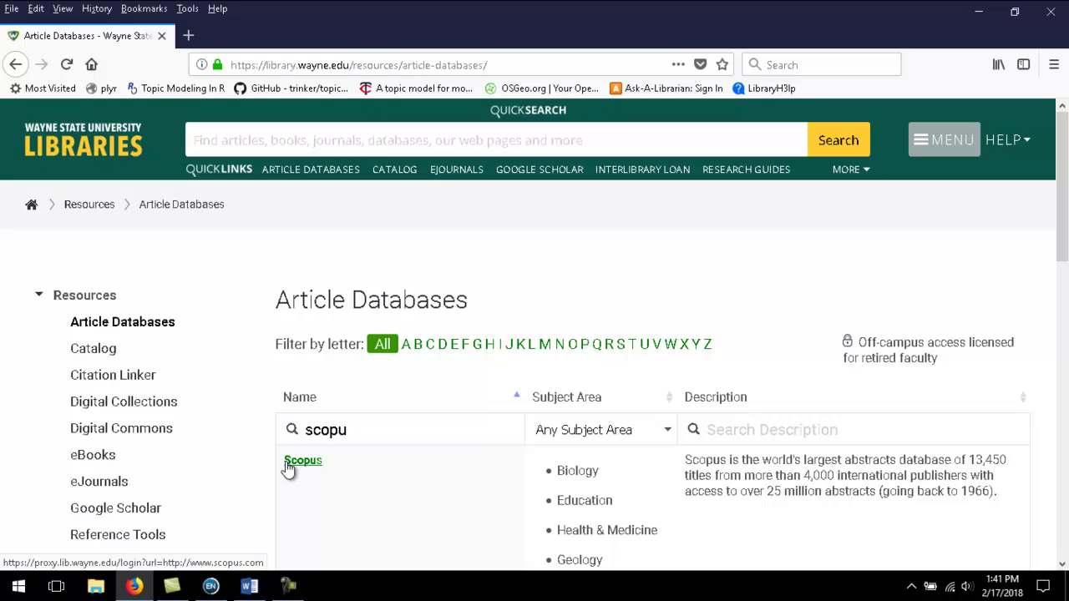
left_click(287, 466)
Step: Log in to the library proxy with the AccessID and the account password
left_click(51, 290)
type("cv3901")
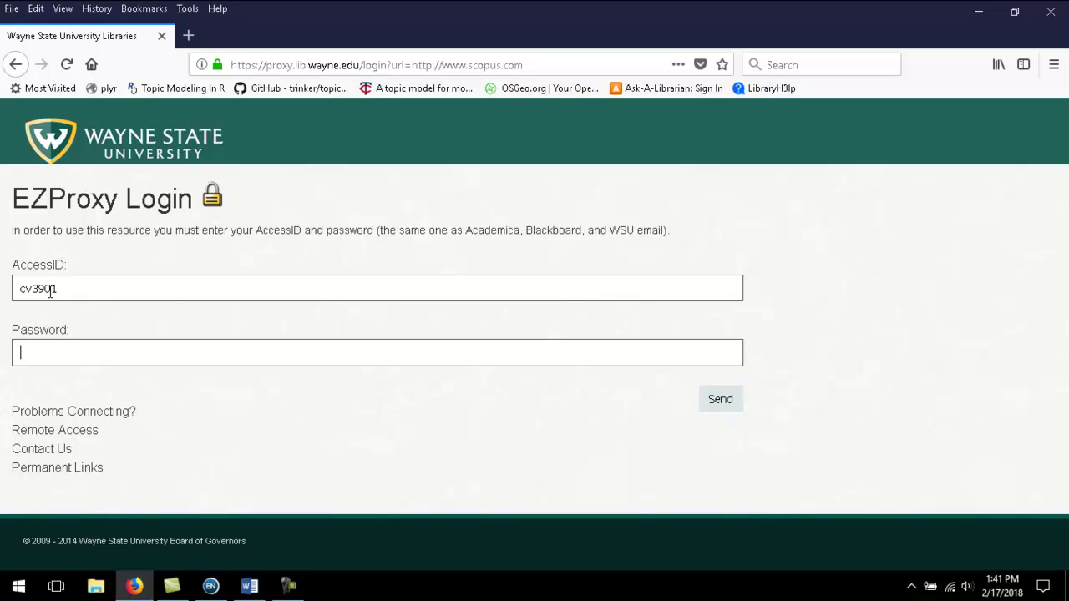
type("•")
key("Return")
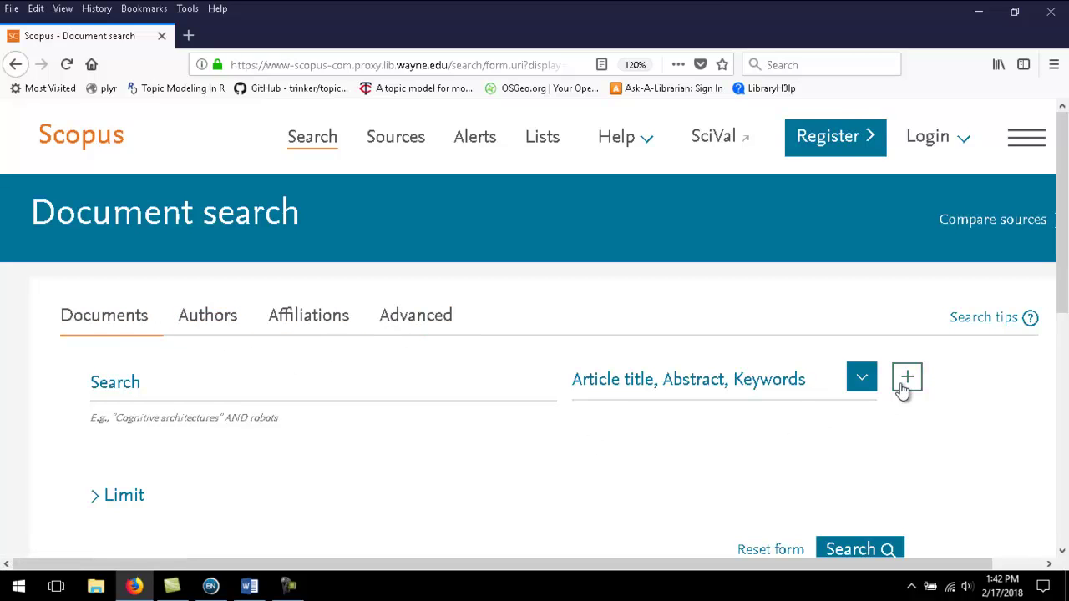
Step: Set the first search field to Article title, Abstract, Keywords and enter "regional transit" as the search terms
left_click(863, 376)
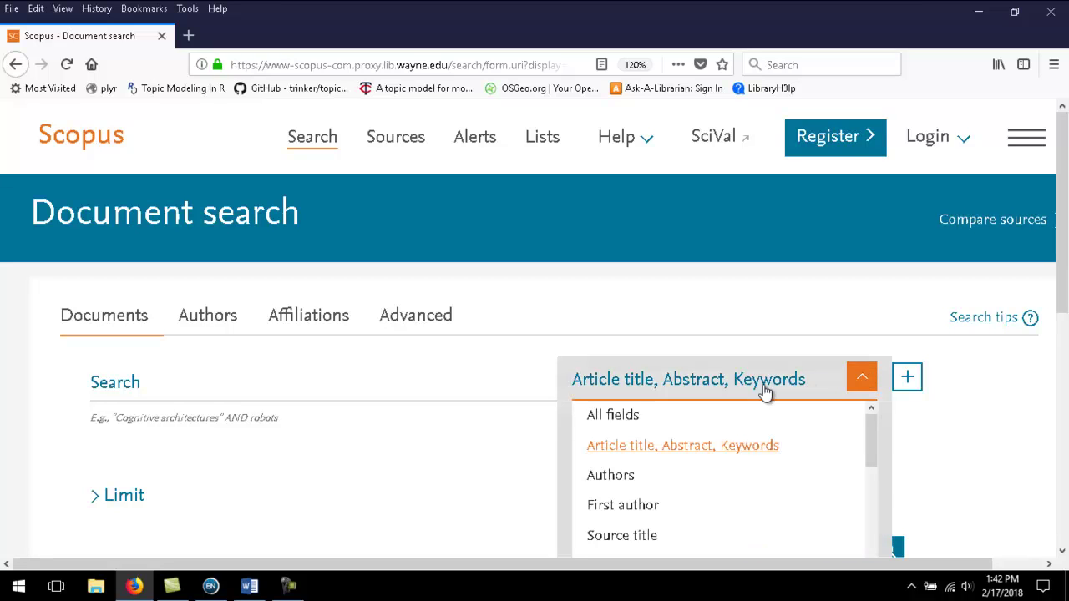
left_click(695, 450)
left_click(119, 386)
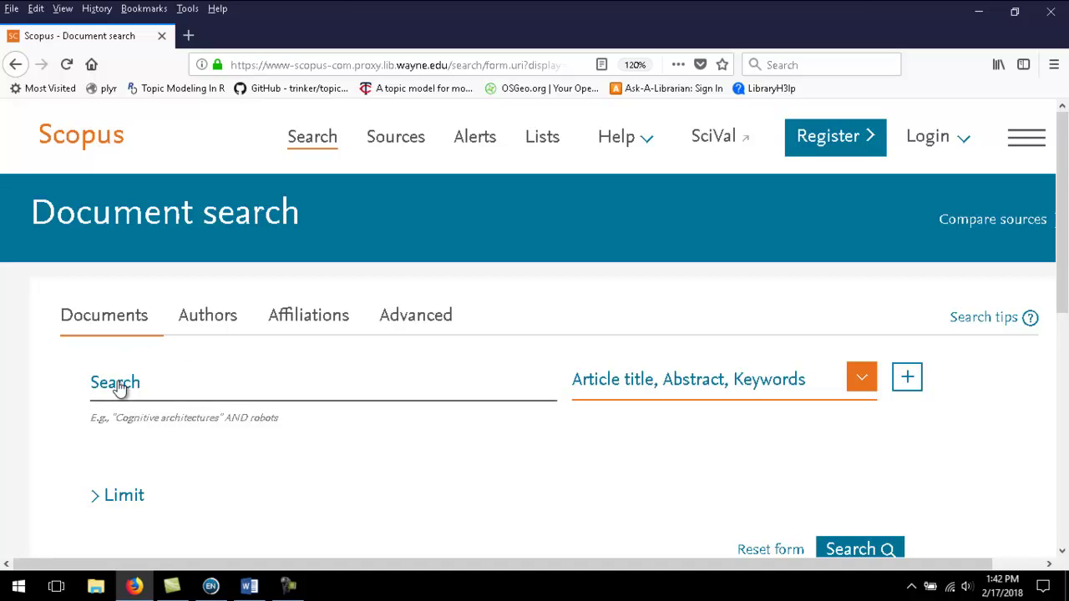
left_click(120, 386)
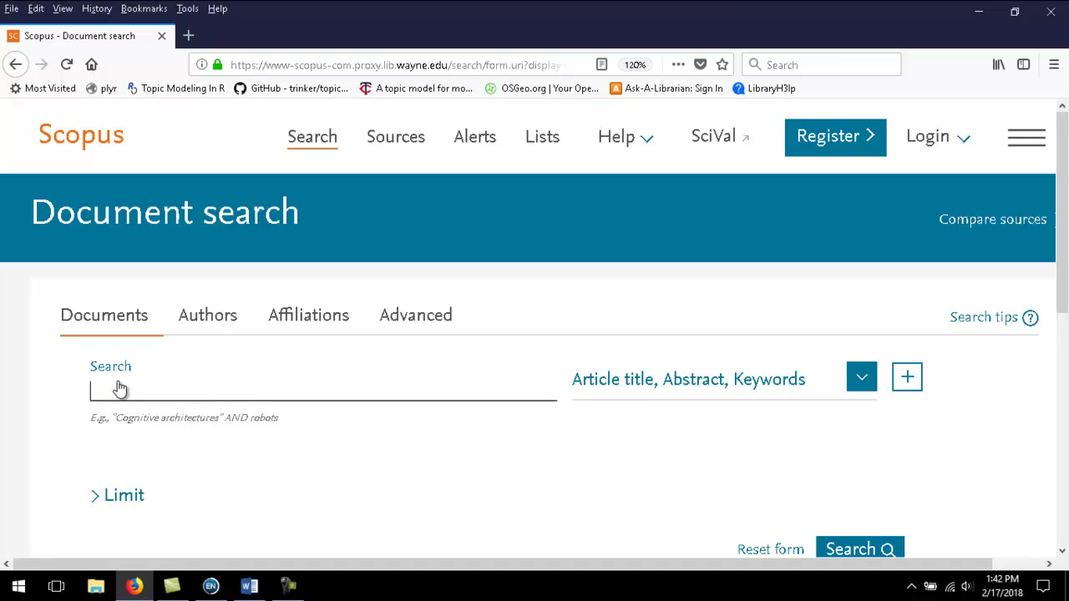
type("regional transit")
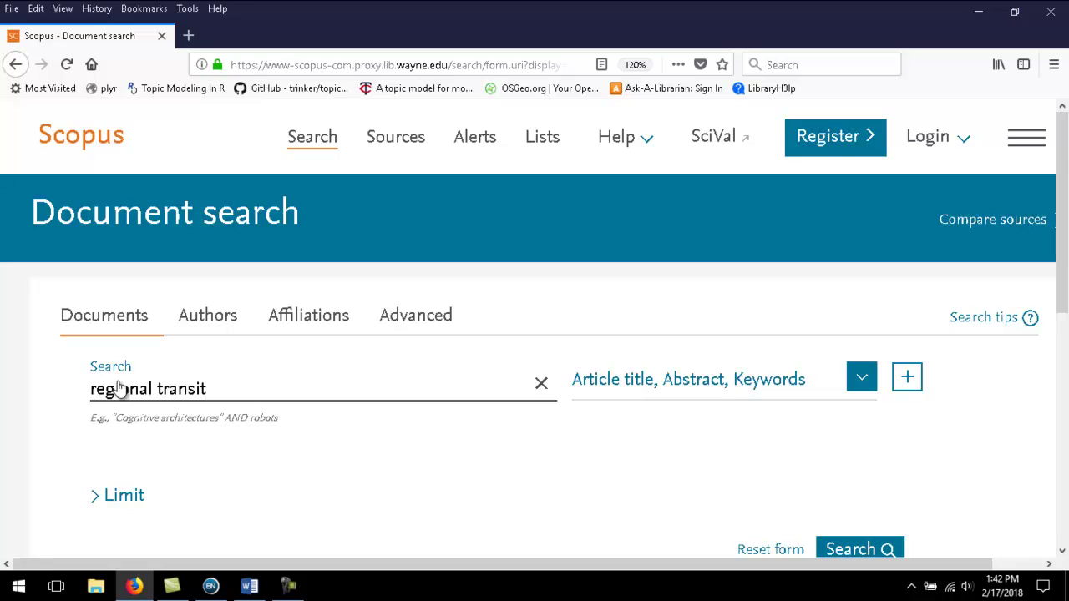
Step: Add a second search row joined with AND and enter "urban OR city" in it
left_click(908, 380)
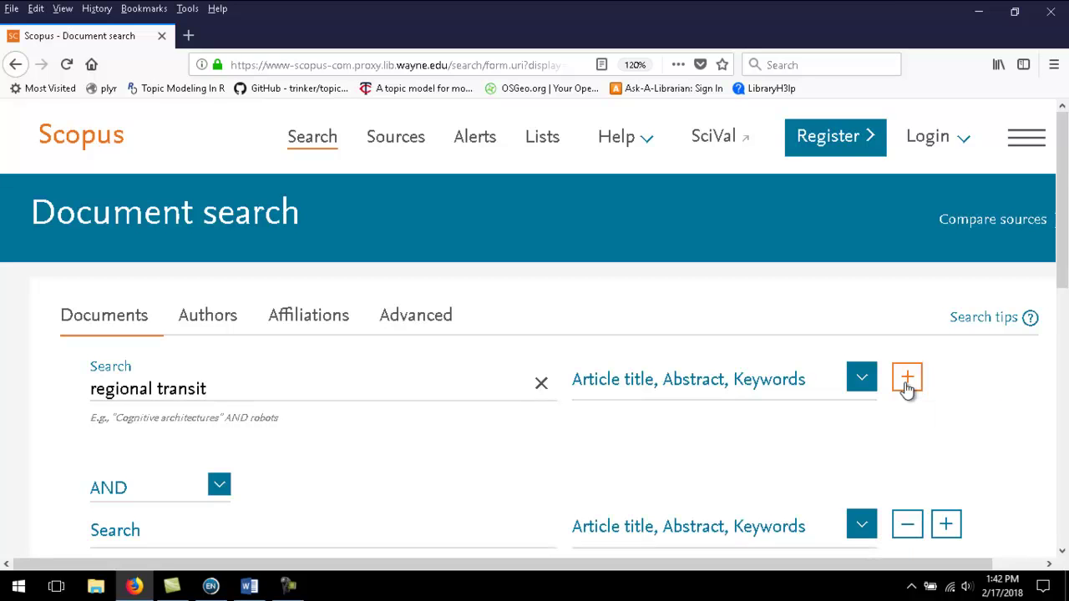
left_click(125, 535)
type("urban OR city")
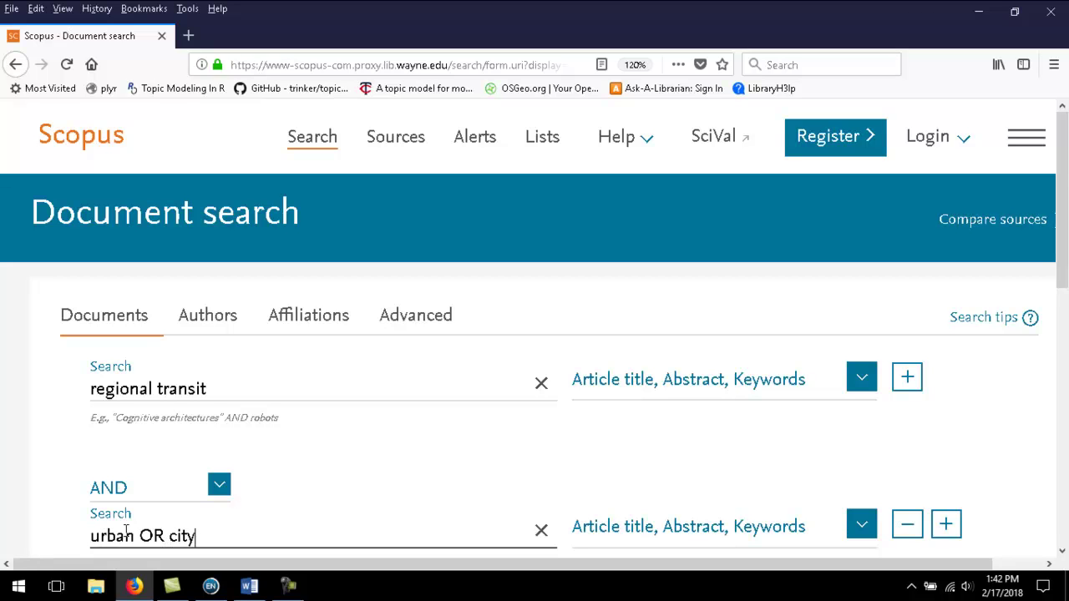
Step: Expand the search limits and set the publication date range to start from 2010
scroll(460, 478, "down", 2)
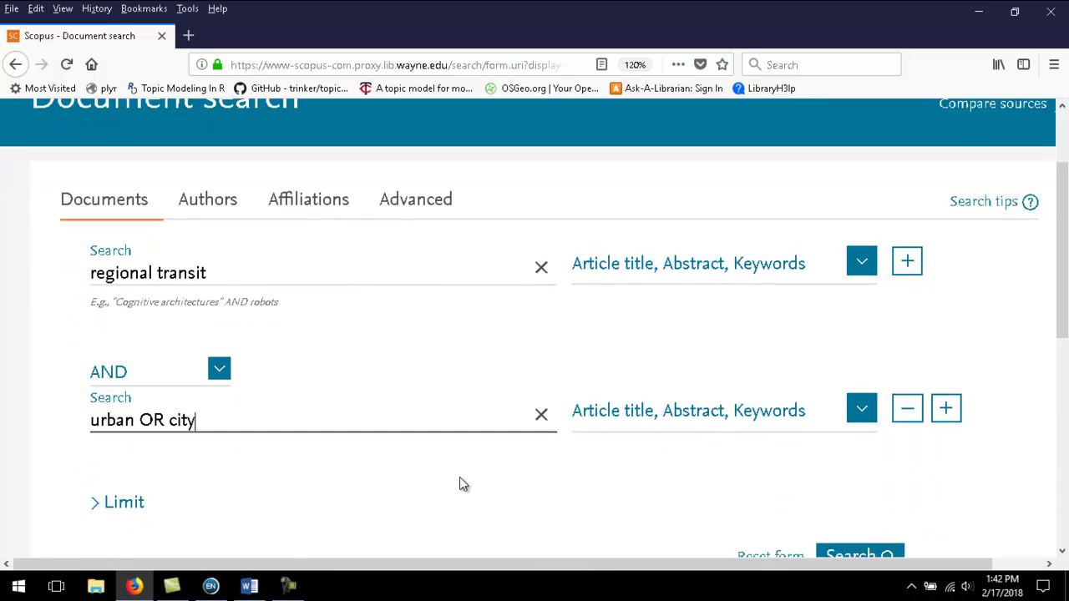
scroll(459, 484, "down", 2)
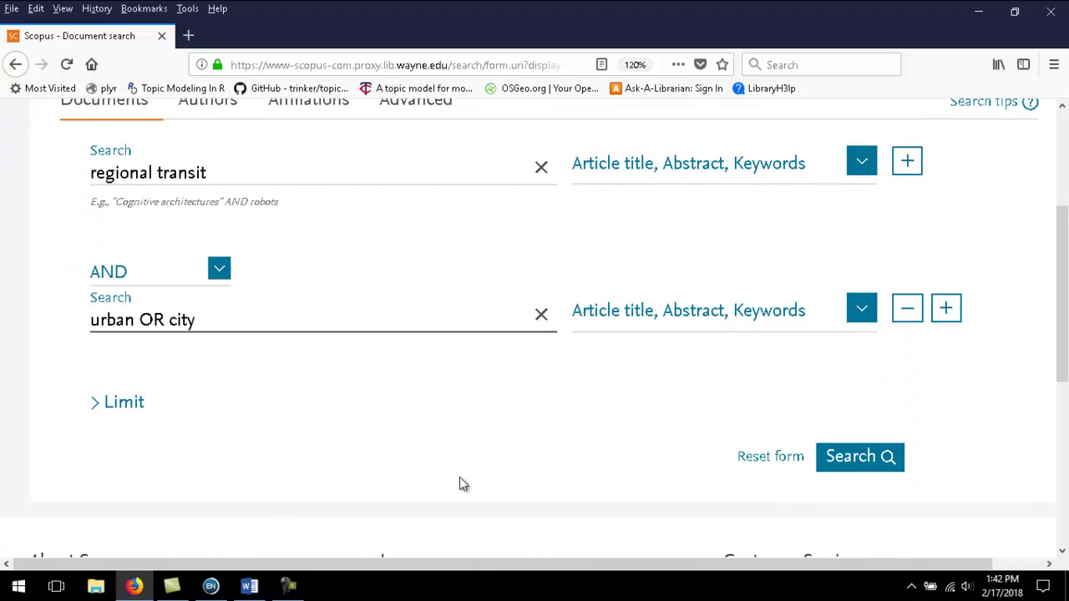
left_click(129, 404)
scroll(202, 404, "down", 4)
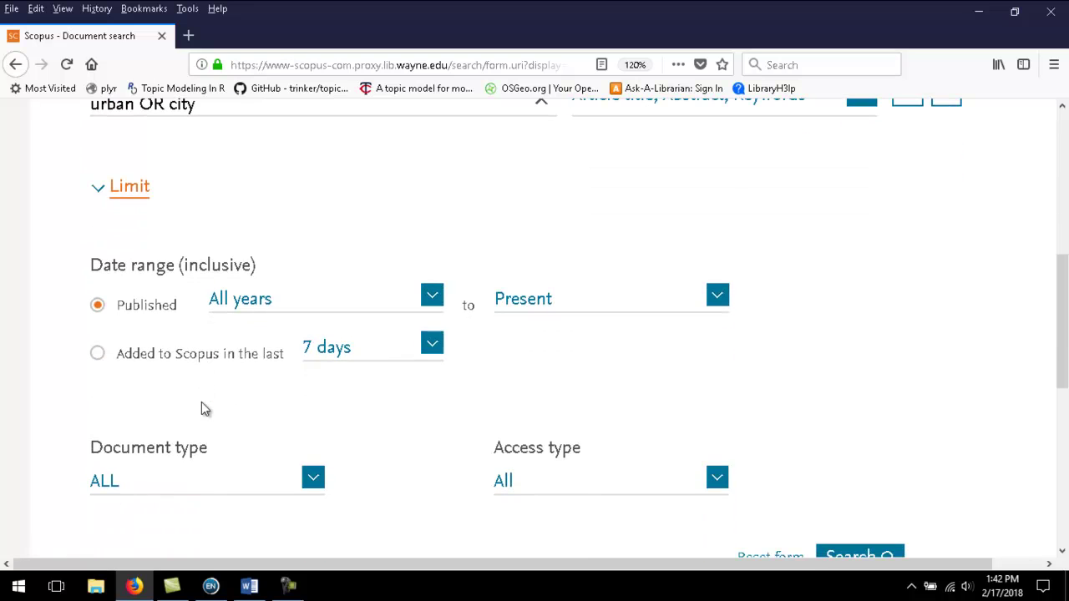
left_click(432, 295)
scroll(339, 379, "down", 2)
left_click(243, 470)
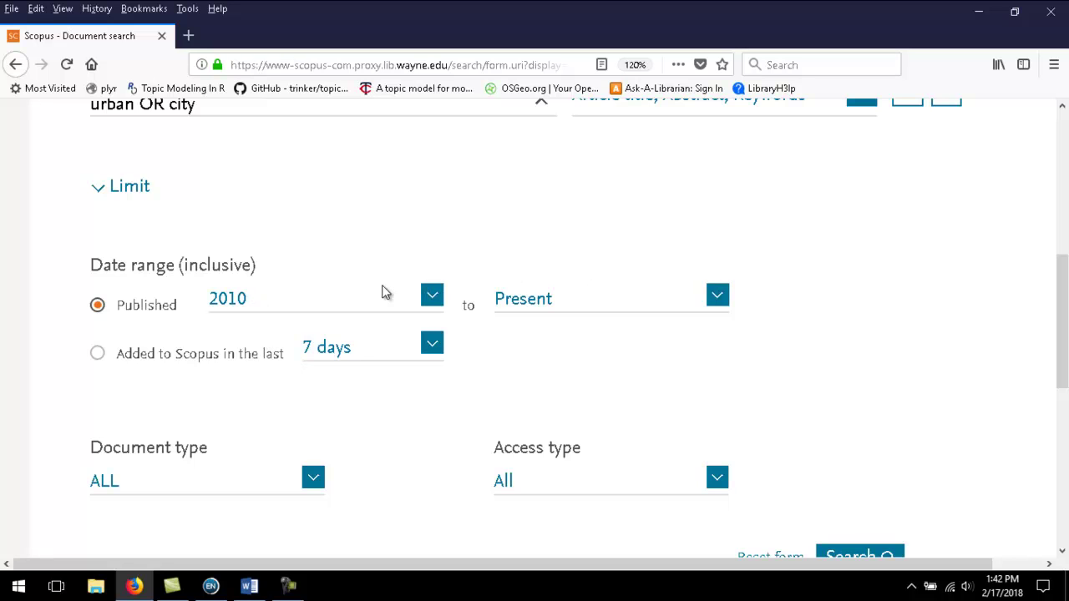
Step: Limit the document type to Article
scroll(546, 303, "down", 2)
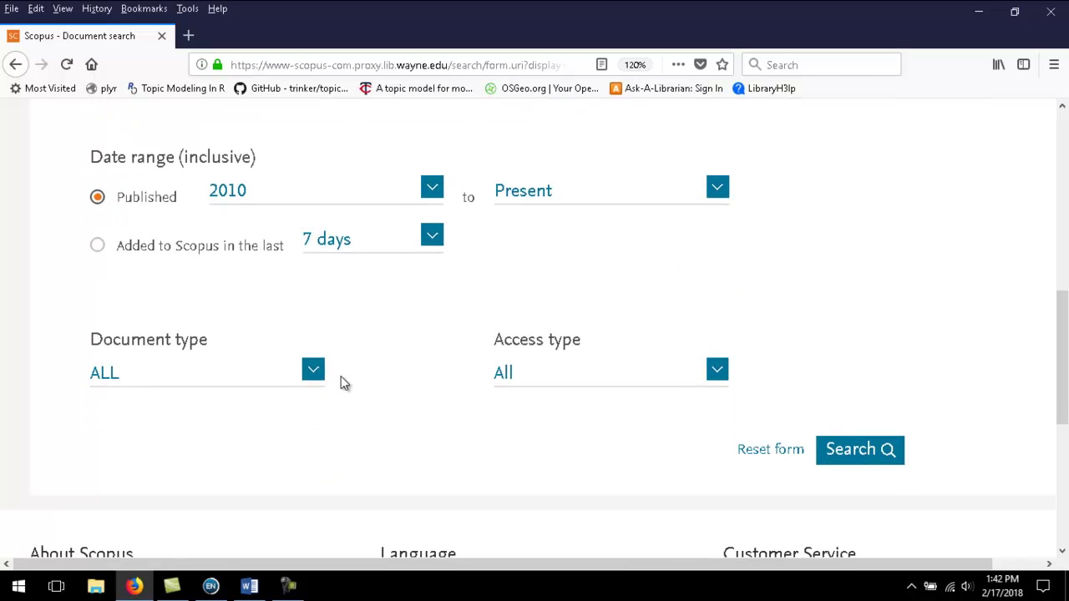
left_click(313, 371)
scroll(418, 394, "down", 2)
scroll(421, 397, "down", 2)
mouse_move(320, 256)
left_mouse_down()
mouse_move(289, 399)
mouse_move(315, 238)
left_mouse_up()
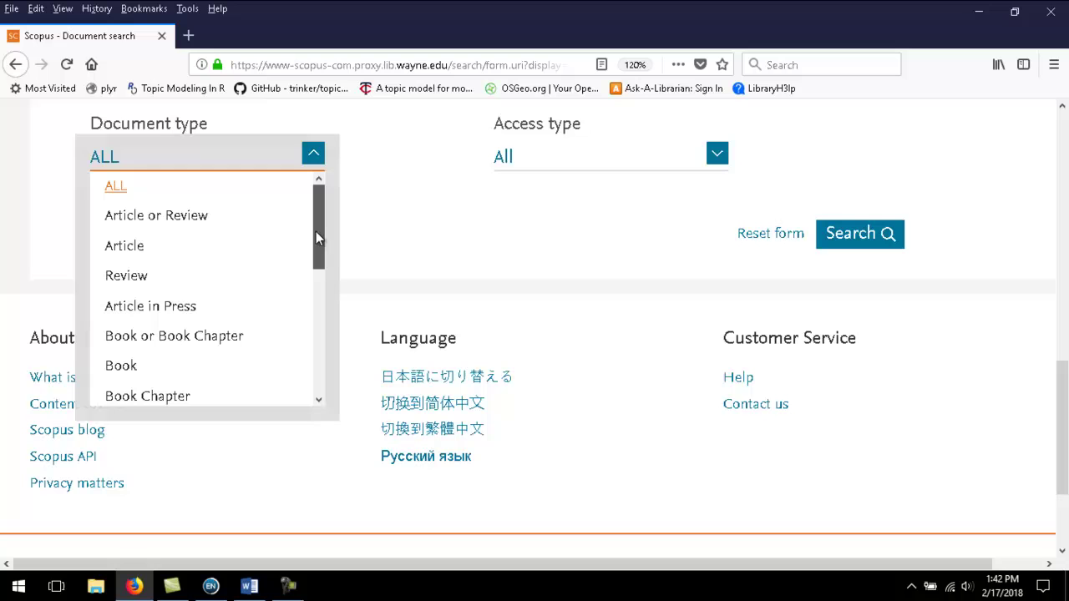
left_click(134, 247)
scroll(415, 264, "up", 2)
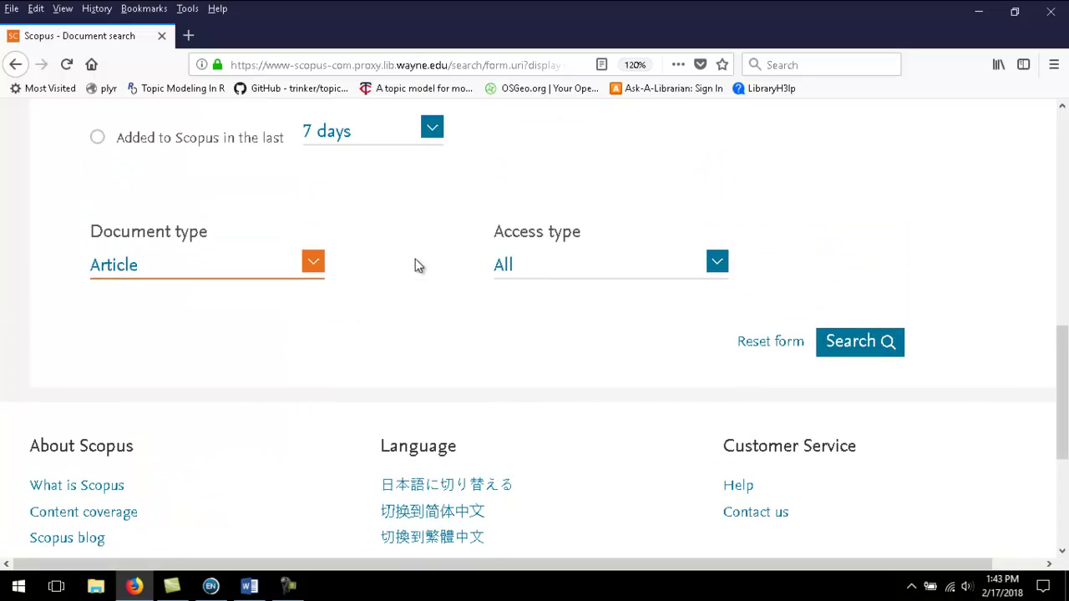
Step: Run the document search and sort the results by Relevance
left_click(855, 349)
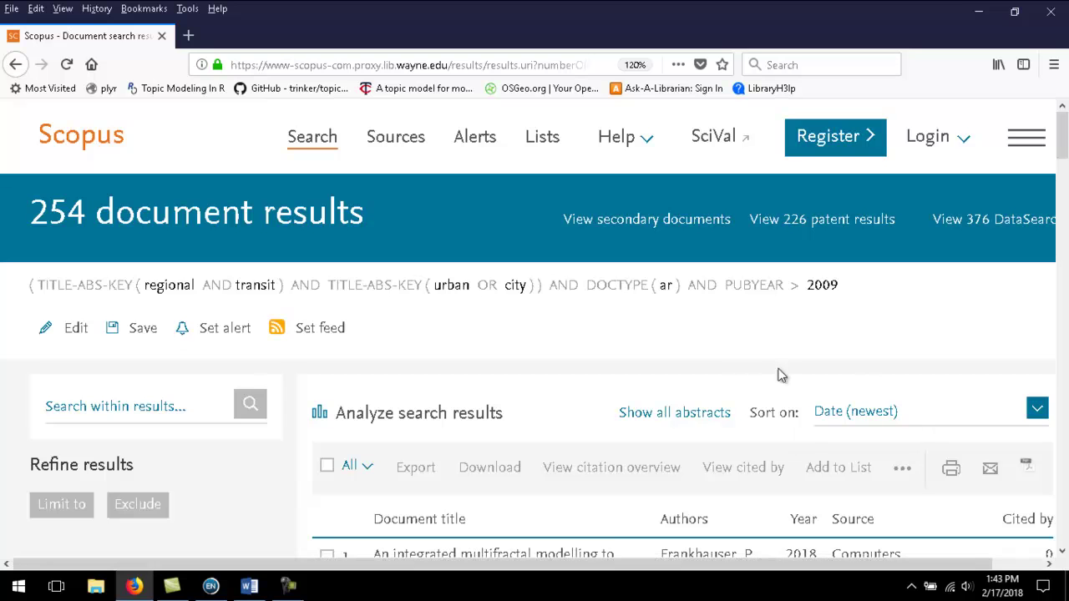
left_click(1035, 411)
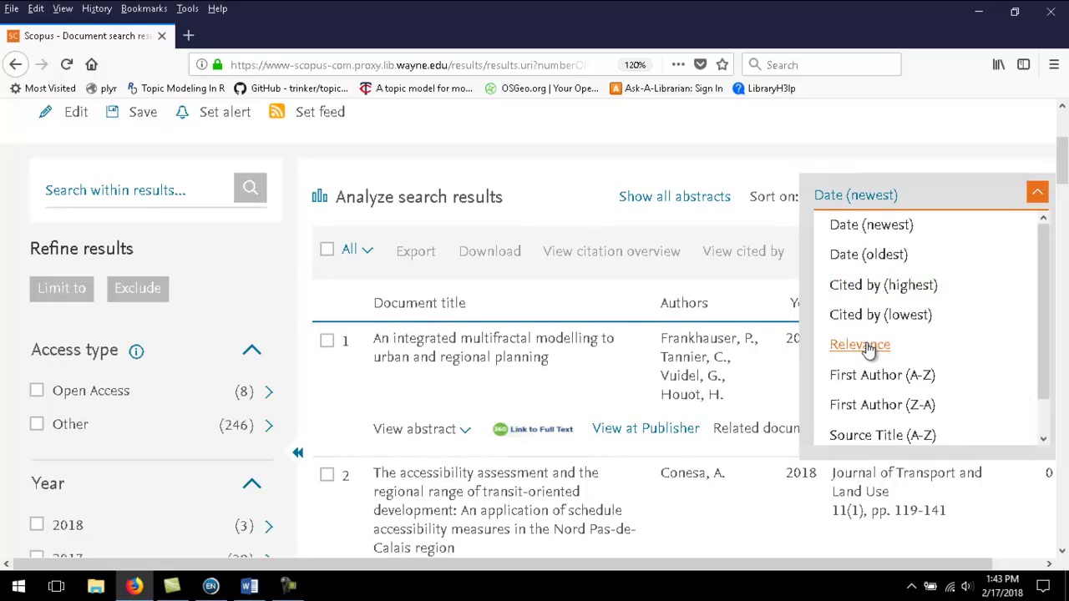
left_click(868, 349)
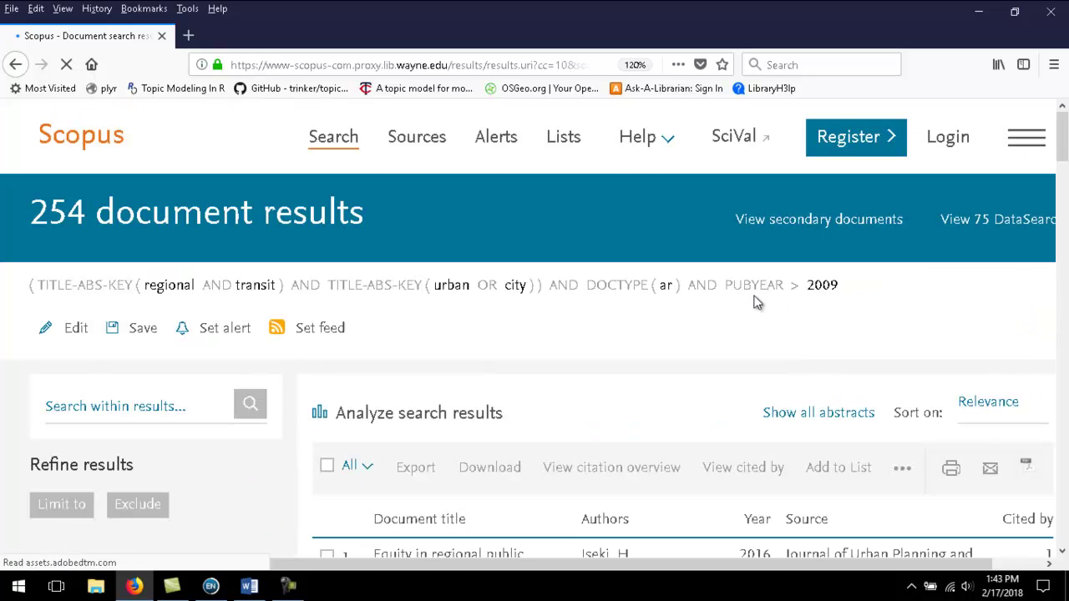
Step: Refine the search results by limiting the language to English
scroll(756, 302, "down", 2)
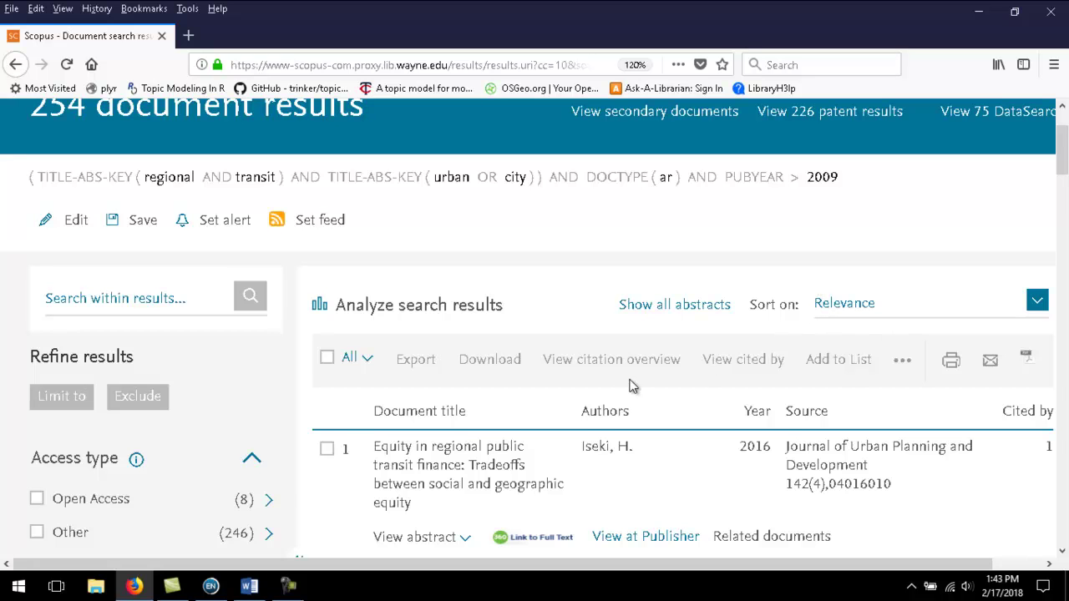
scroll(624, 389, "down", 4)
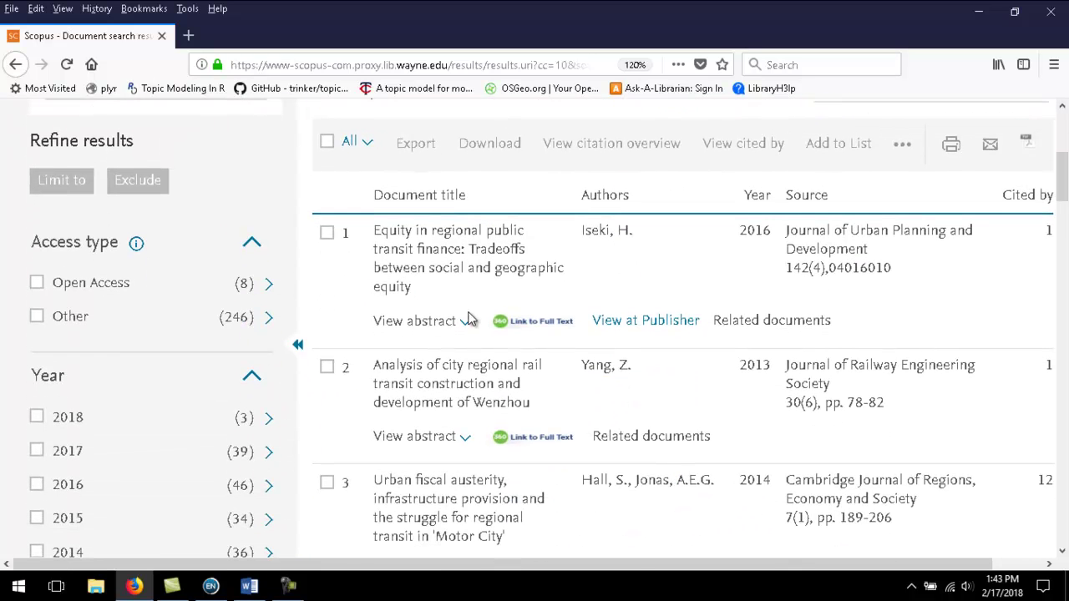
scroll(126, 307, "down", 2)
scroll(125, 309, "down", 10)
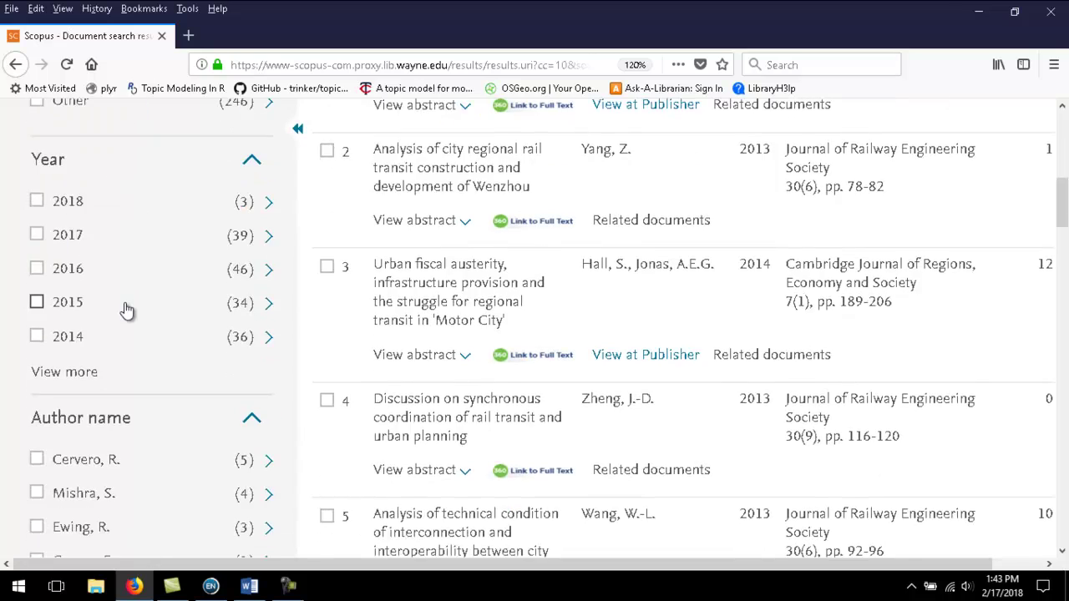
scroll(126, 307, "down", 4)
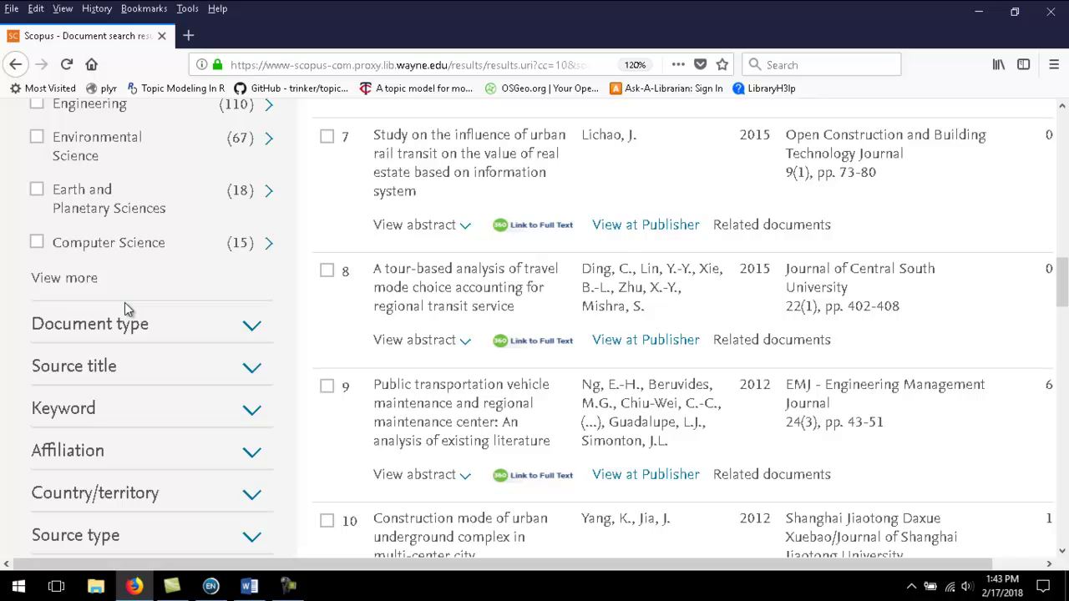
scroll(126, 309, "down", 5)
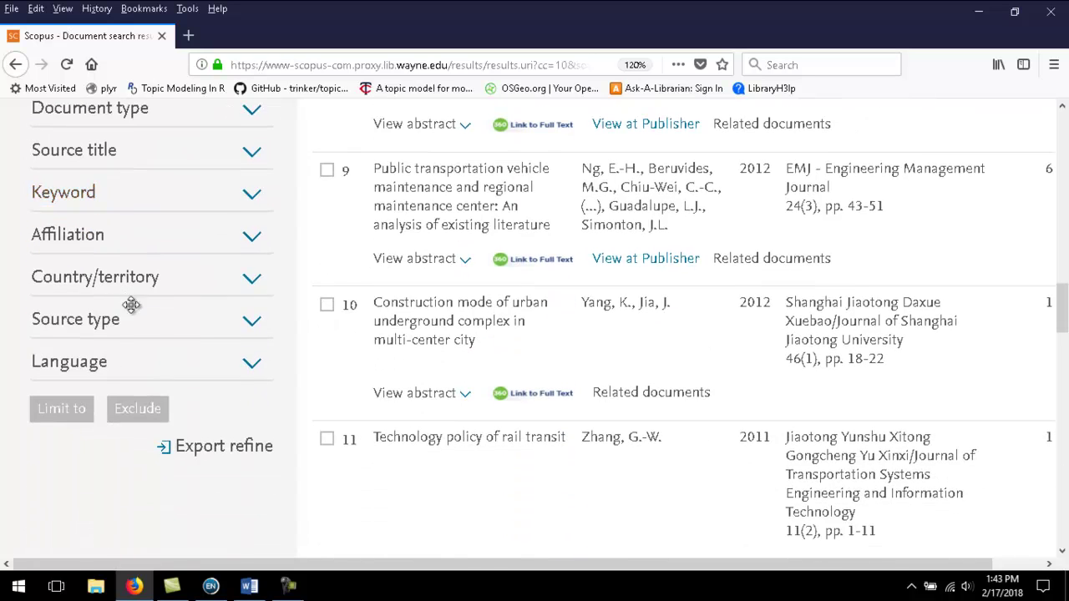
left_click(252, 367)
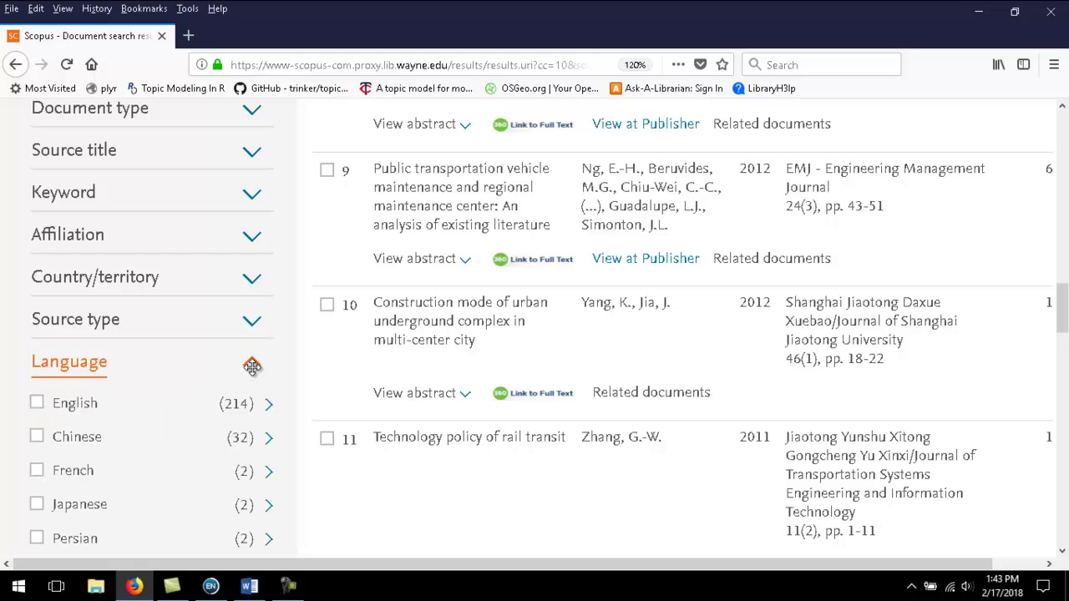
scroll(250, 364, "down", 5)
left_click(36, 189)
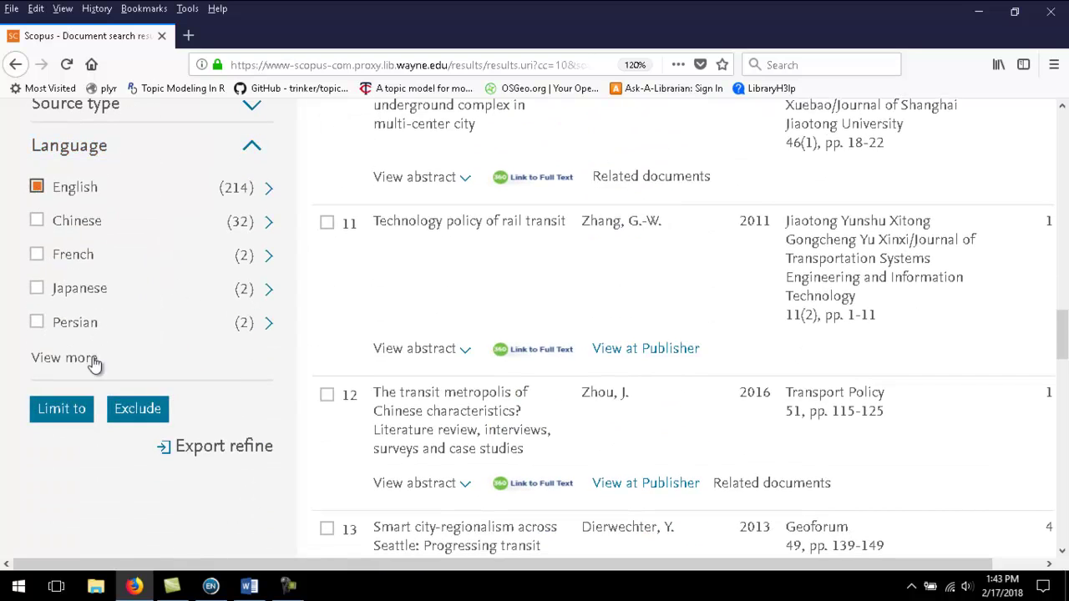
left_click(80, 409)
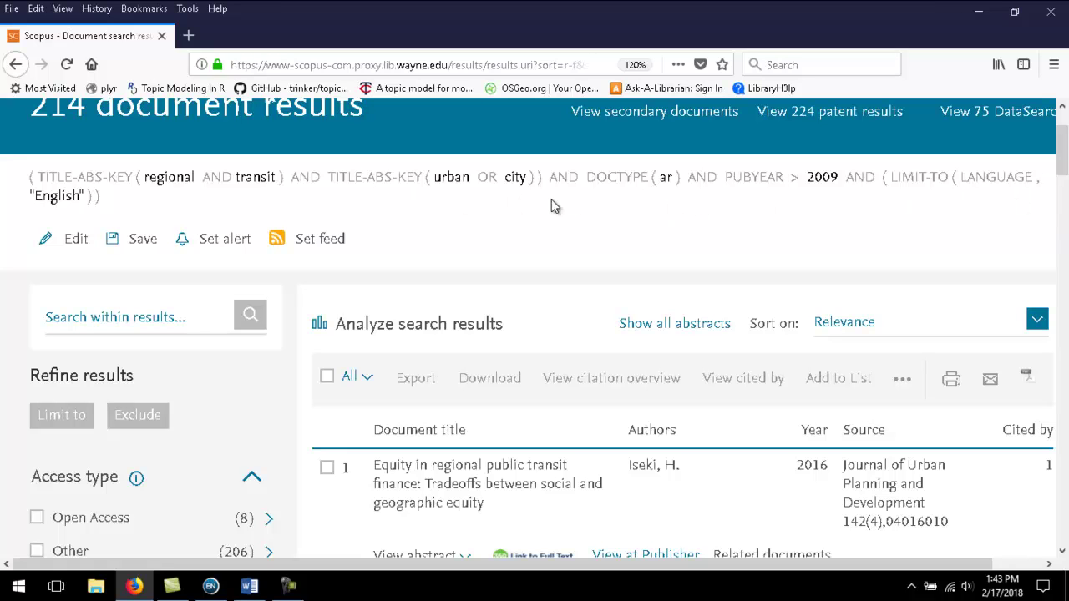
Step: Review the full search query and read the abstract of the first result, on equity in regional public transit finance
left_click_drag(108, 198, 28, 177)
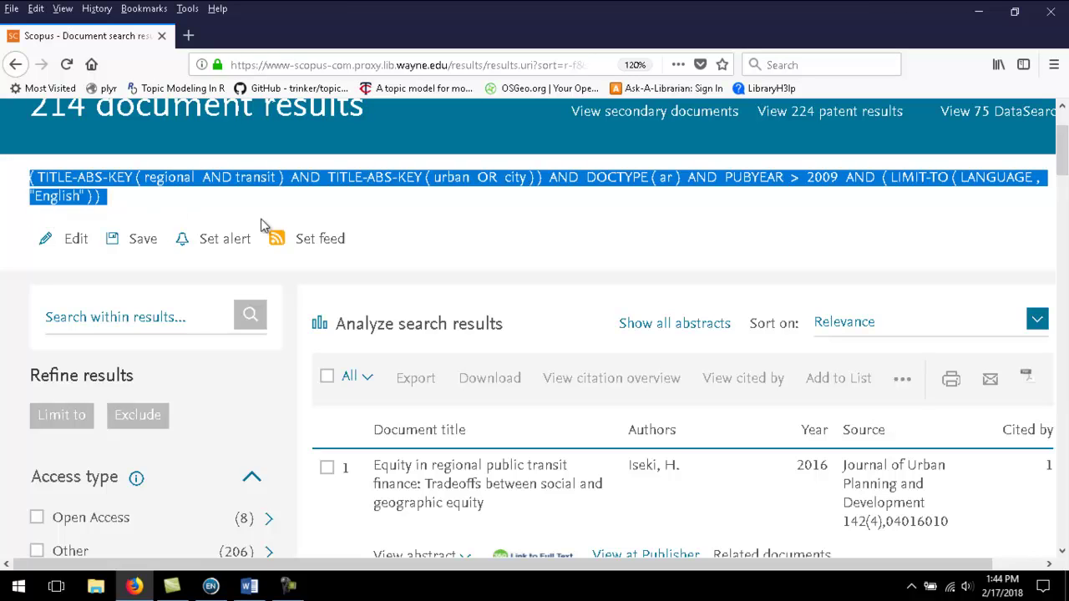
left_click(467, 234)
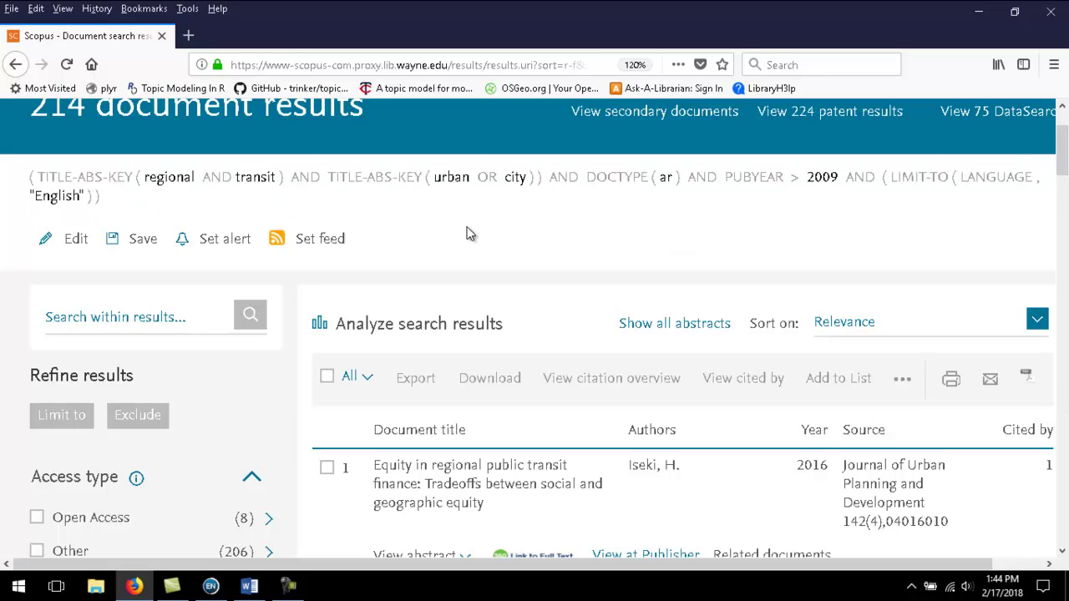
scroll(509, 258, "down", 2)
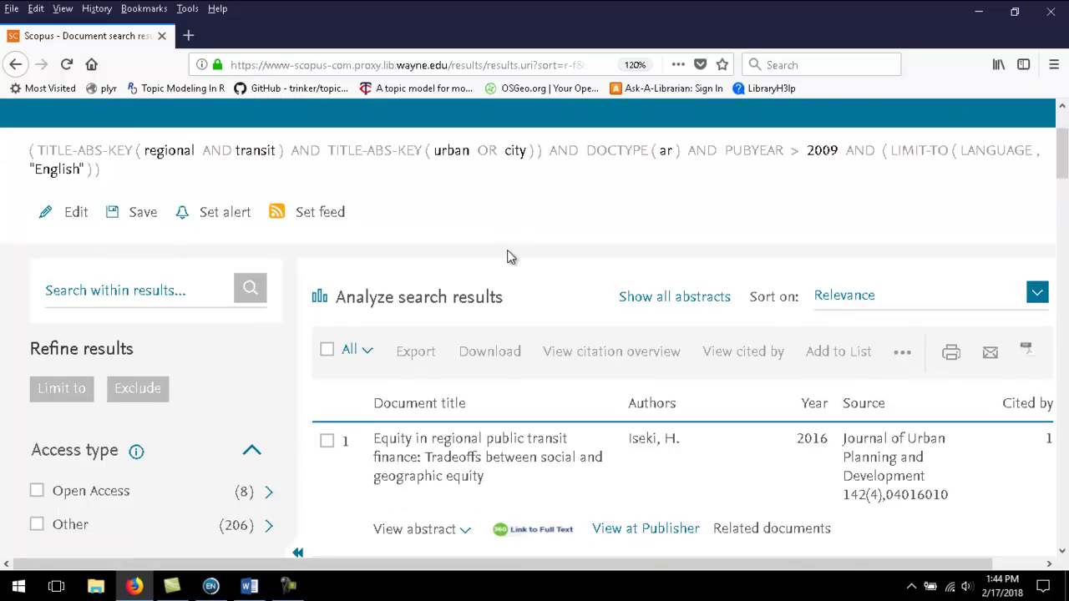
scroll(507, 250, "down", 2)
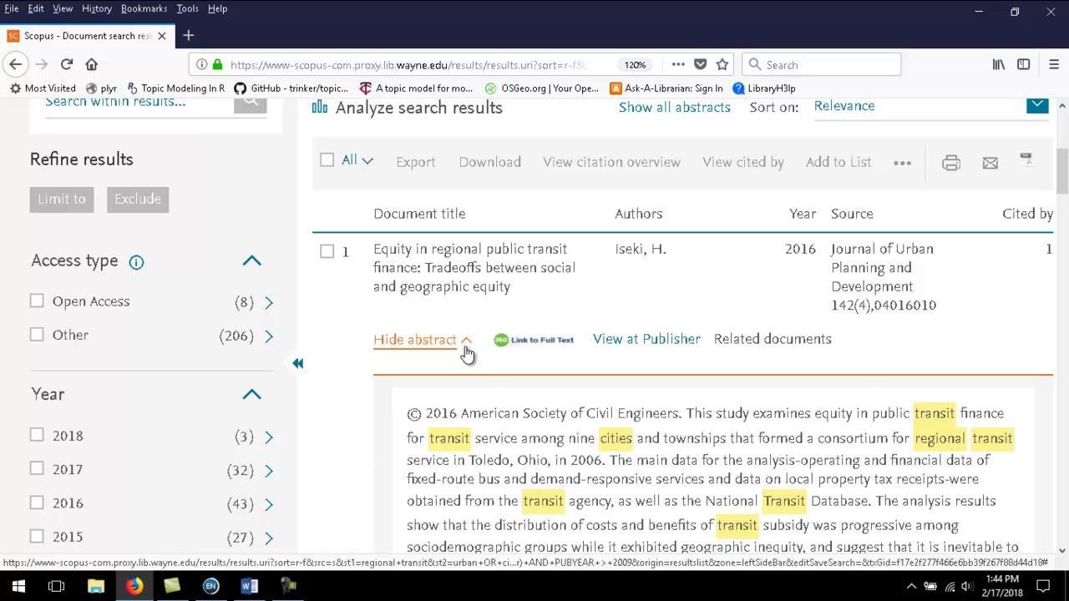
scroll(467, 354, "down", 3)
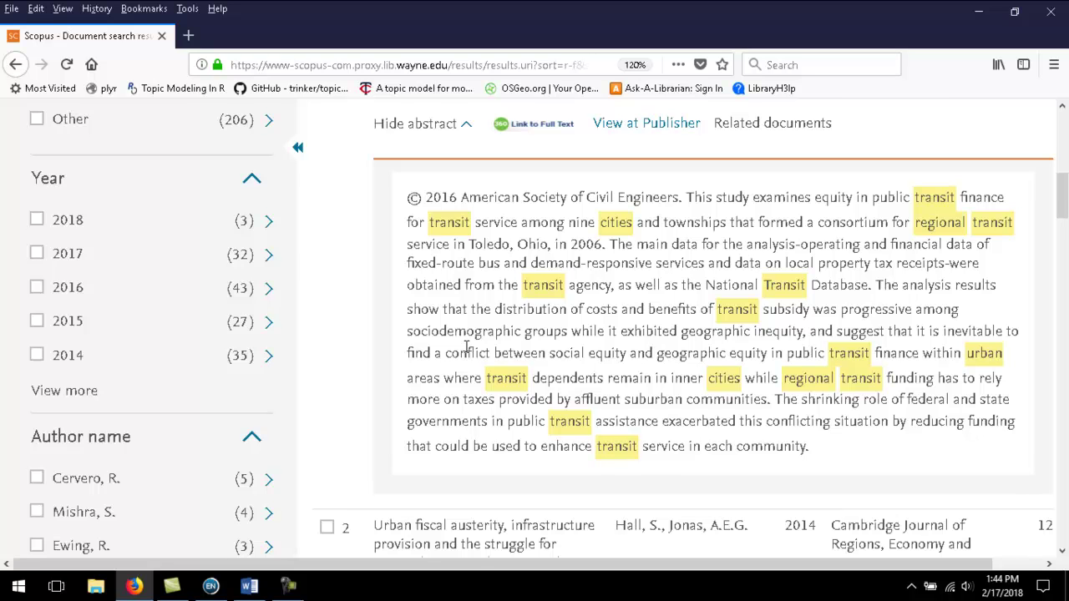
scroll(467, 349, "up", 1)
left_click(461, 232)
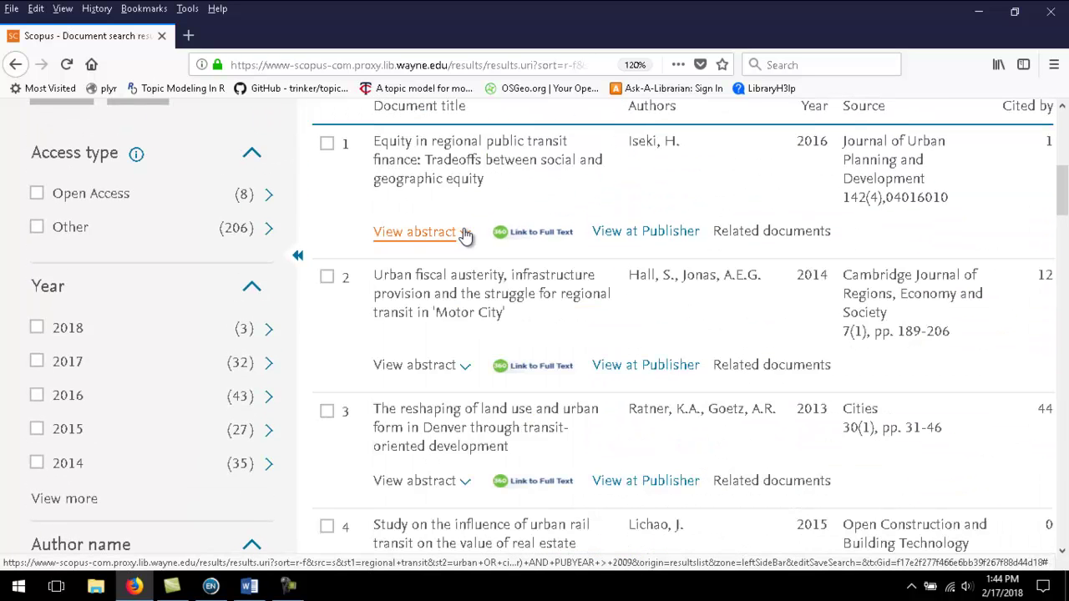
Step: Check the abstract of the second result, on regional transit in 'Motor City', and select the first two articles
scroll(499, 297, "down", 1)
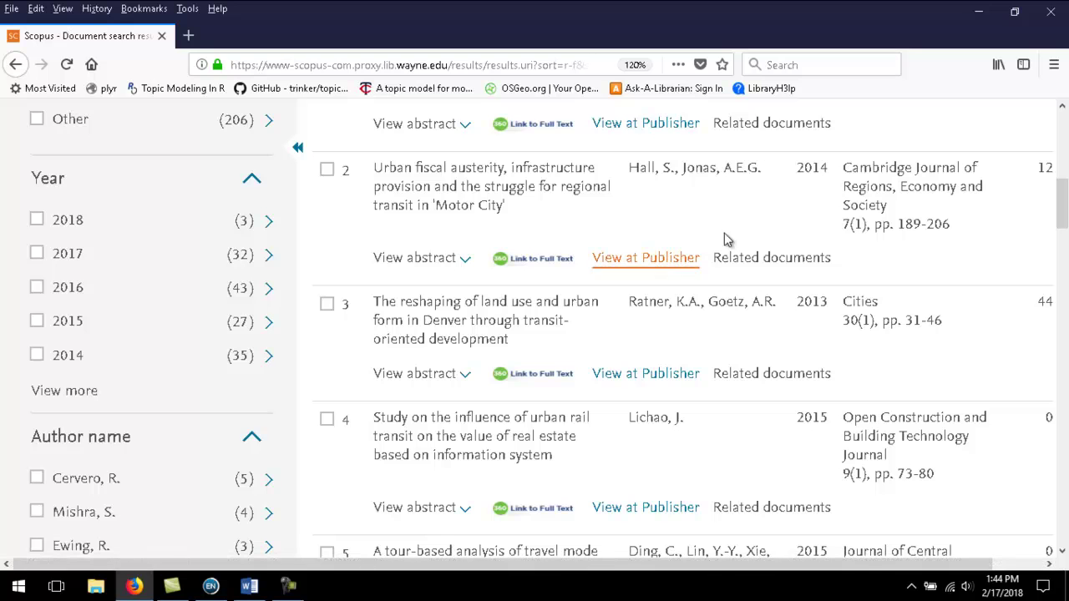
left_click(465, 266)
scroll(505, 289, "down", 2)
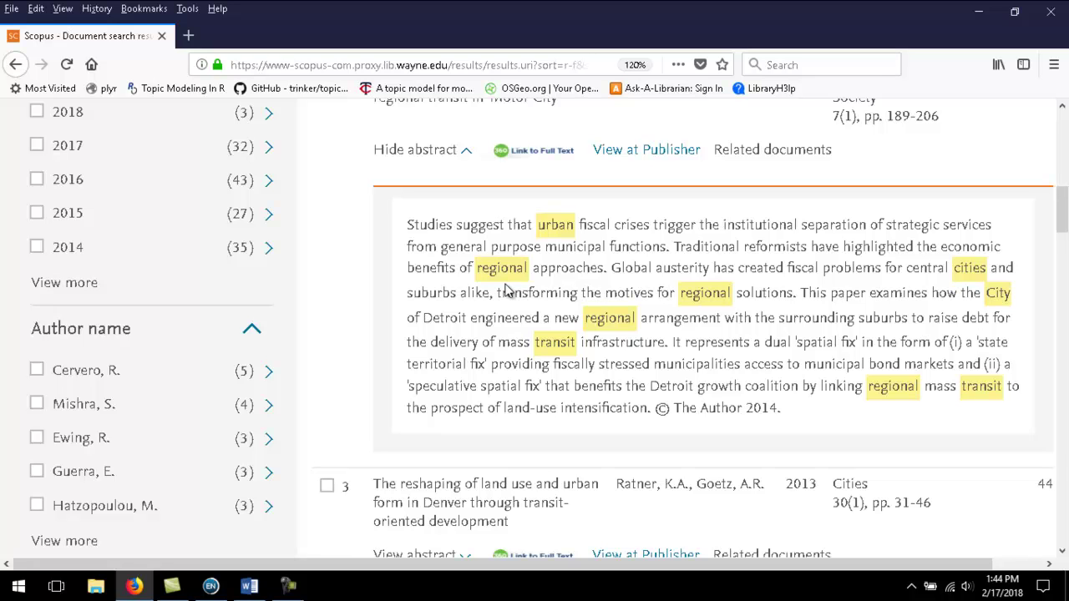
scroll(506, 290, "down", 1)
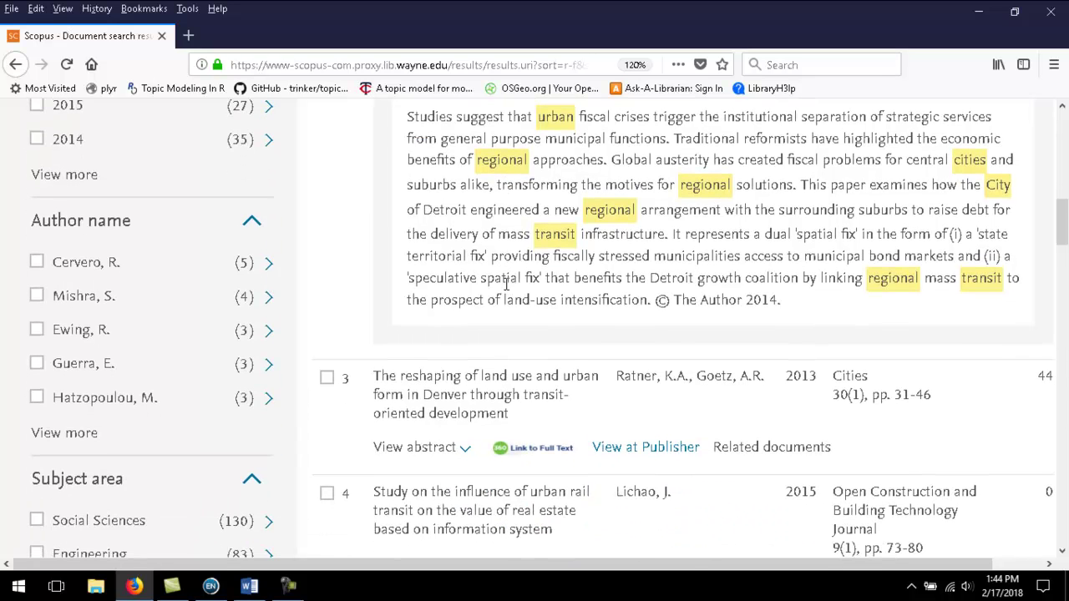
scroll(505, 283, "up", 2)
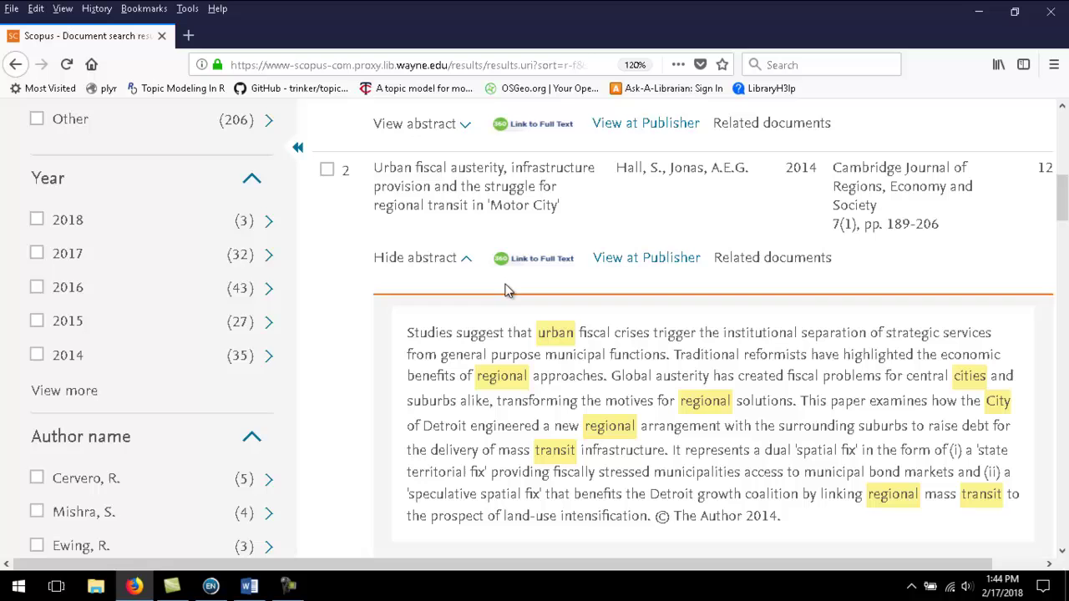
left_click(466, 264)
scroll(483, 286, "up", 2)
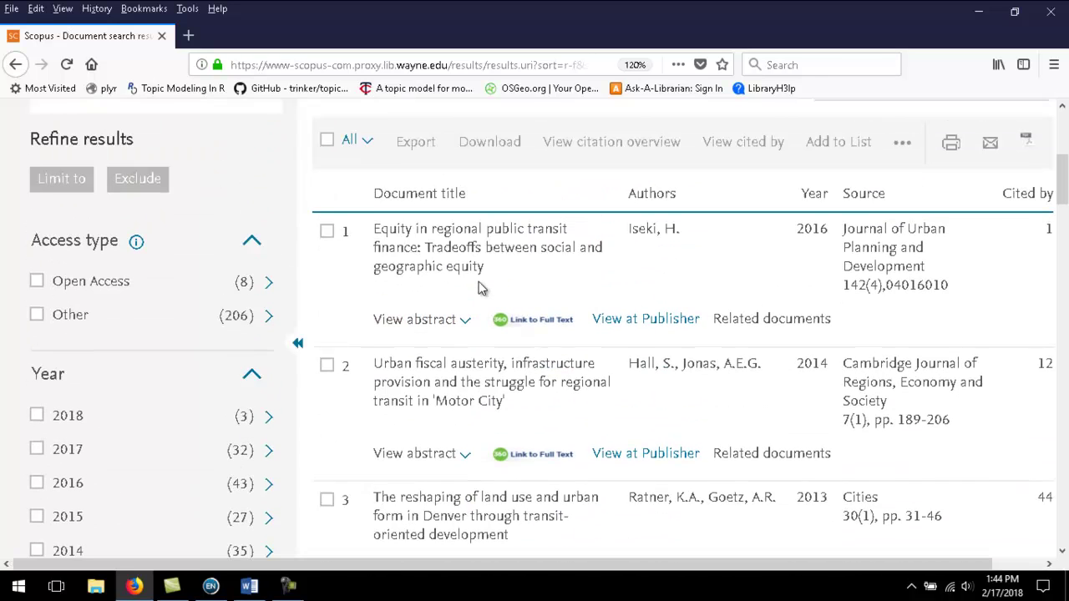
left_click(327, 251)
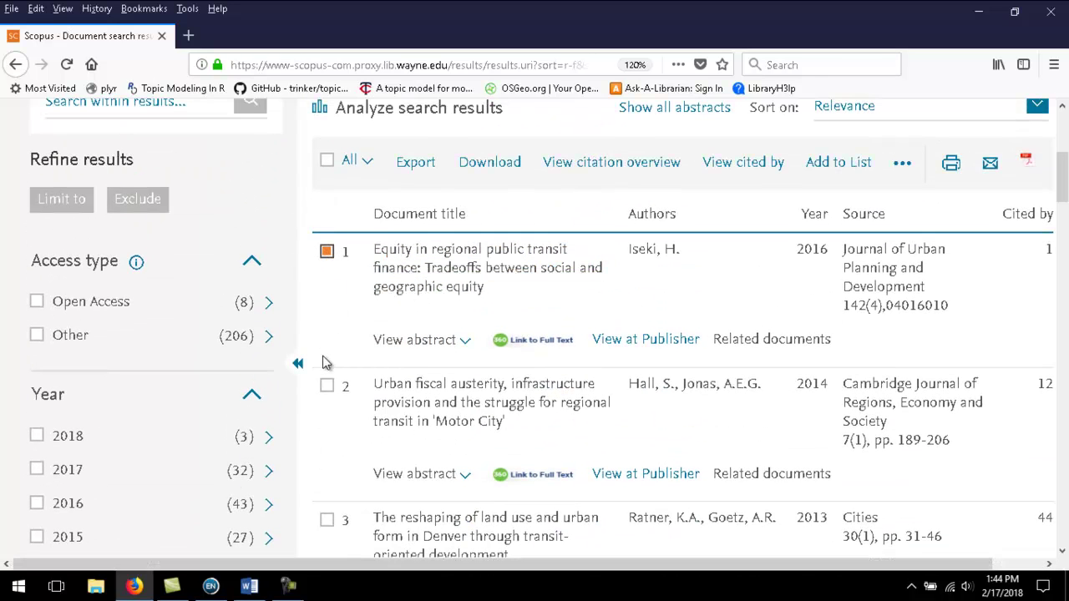
left_click(327, 386)
Step: Check the abstract of result 8, "Smart city-regionalism across Seattle", and add that article to the selection
scroll(662, 313, "down", 1)
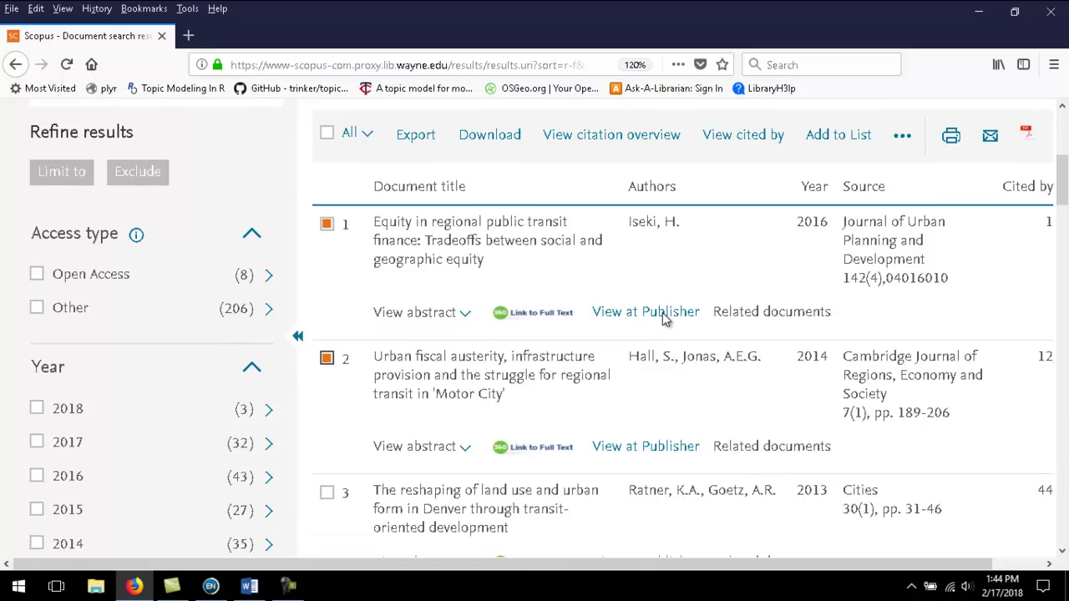
scroll(662, 312, "down", 2)
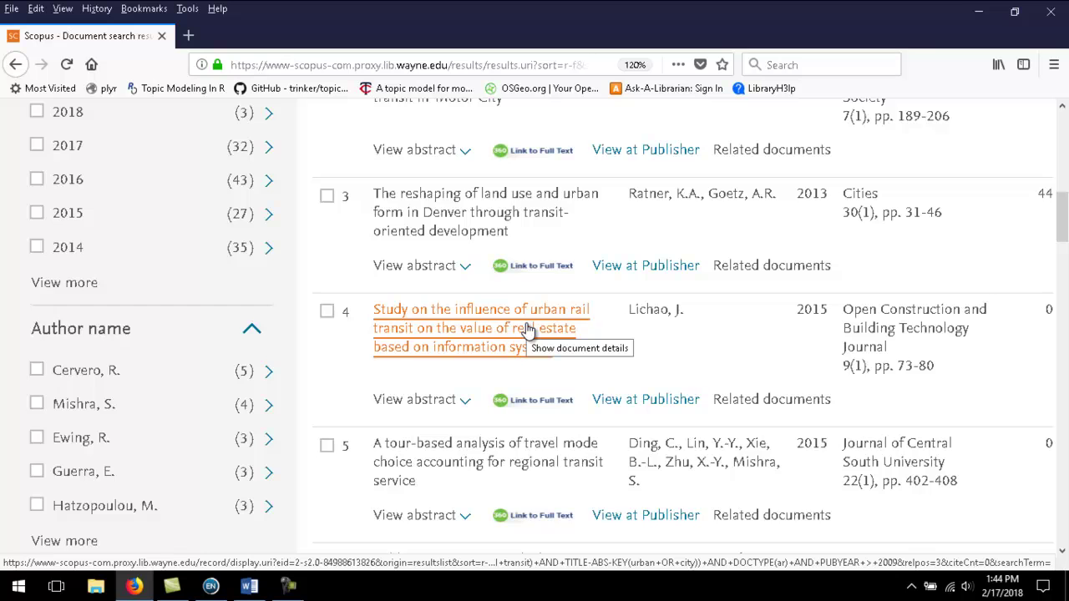
scroll(526, 328, "down", 2)
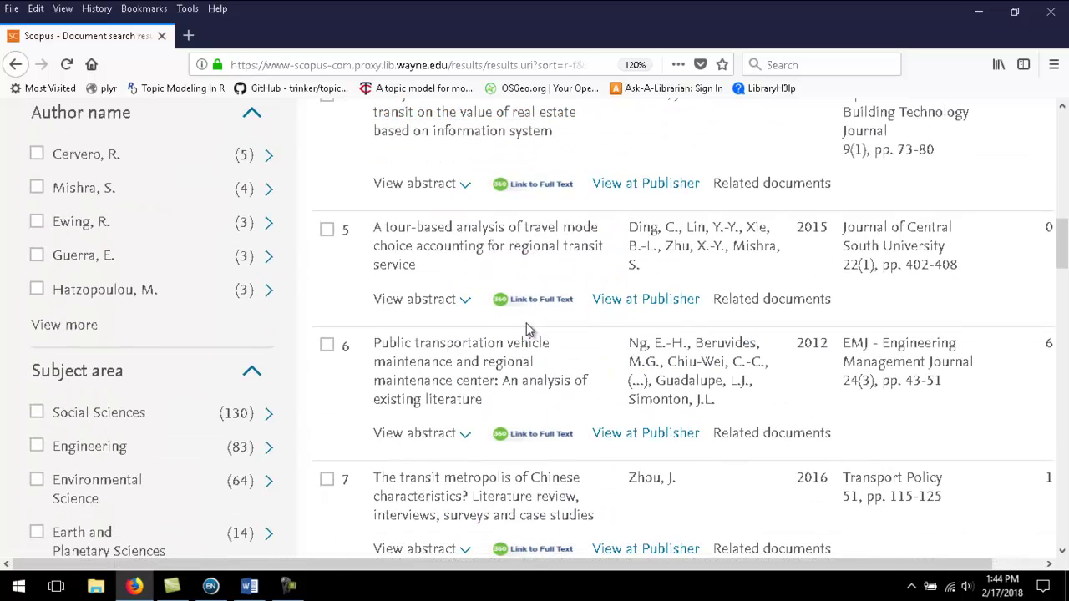
scroll(526, 328, "down", 1)
scroll(526, 328, "down", 1)
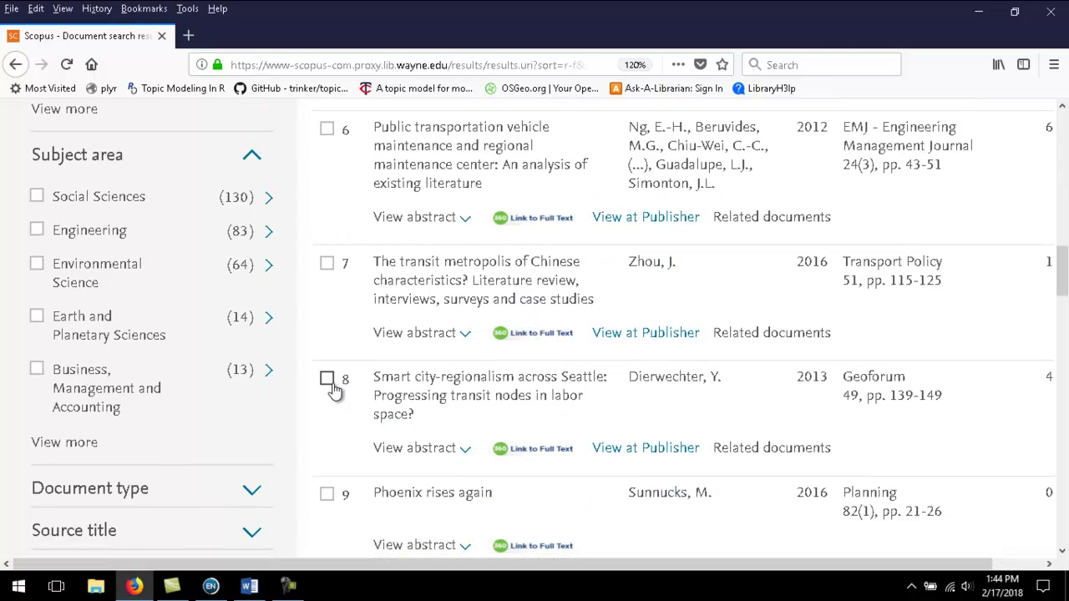
left_click(465, 449)
scroll(468, 453, "down", 4)
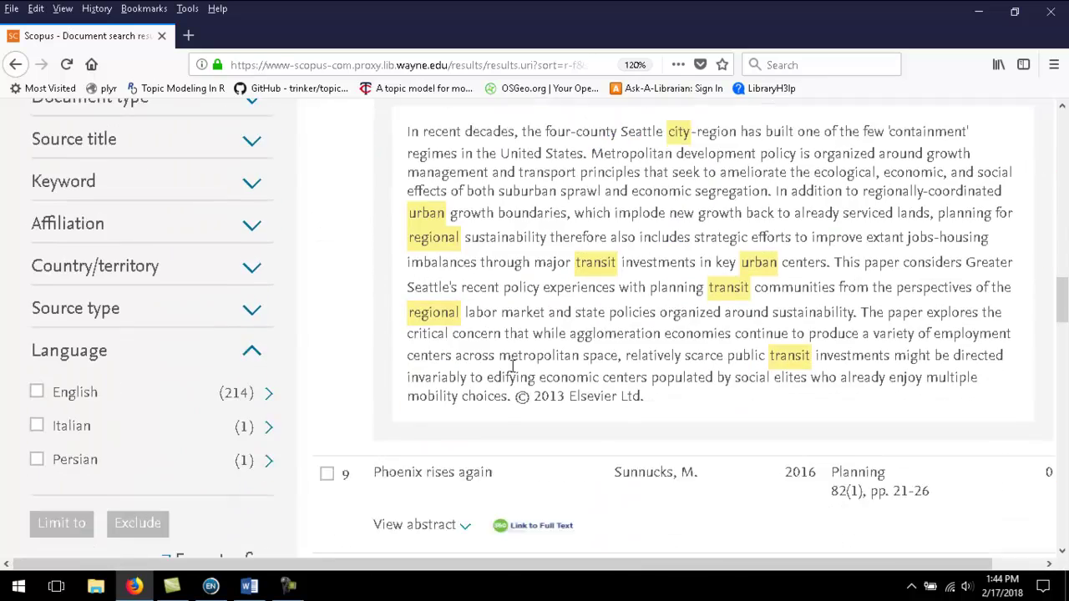
scroll(515, 373, "up", 3)
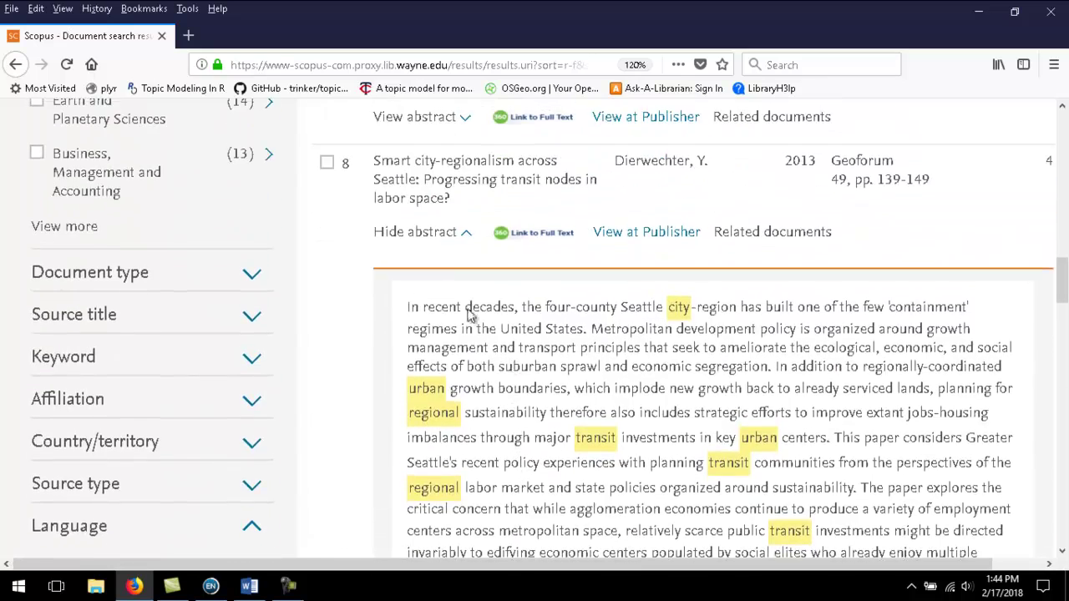
left_click(464, 239)
scroll(434, 239, "up", 2)
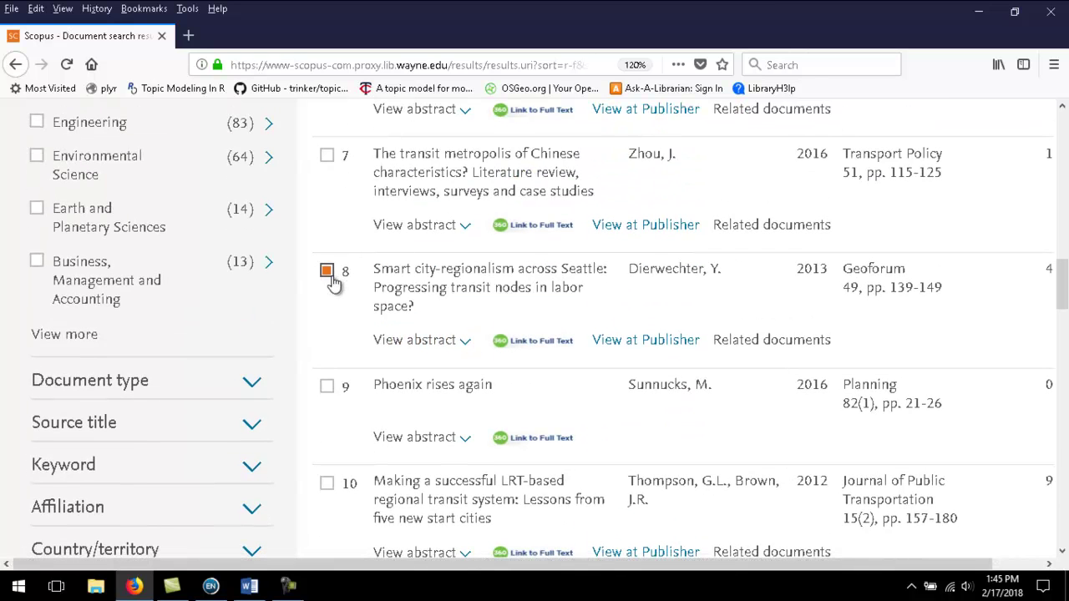
Step: Open the export settings for the selected articles with RIS Format as the export method
scroll(460, 339, "up", 8)
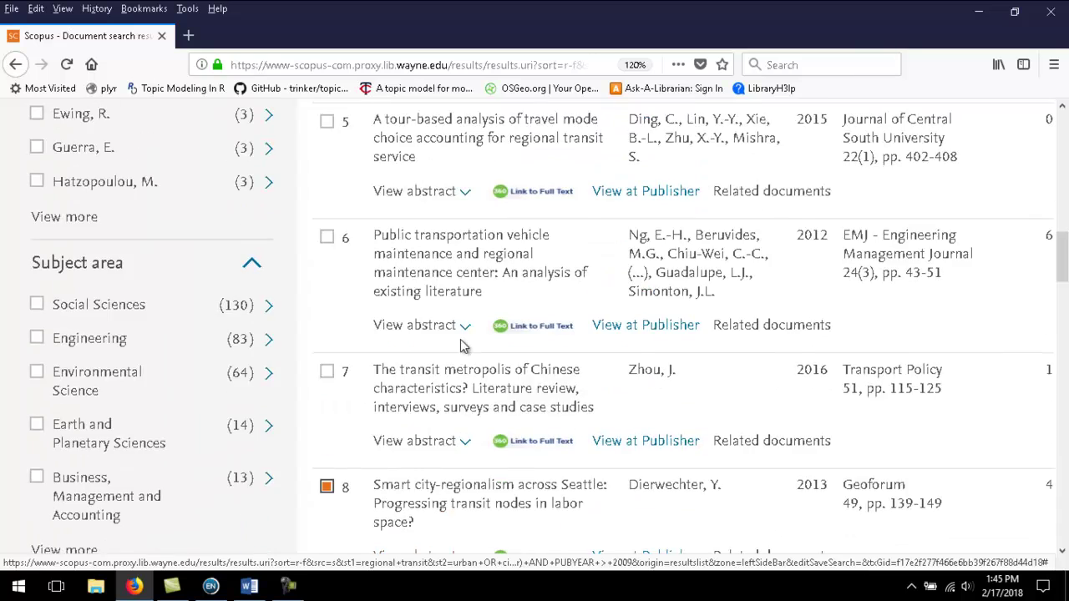
scroll(460, 339, "up", 4)
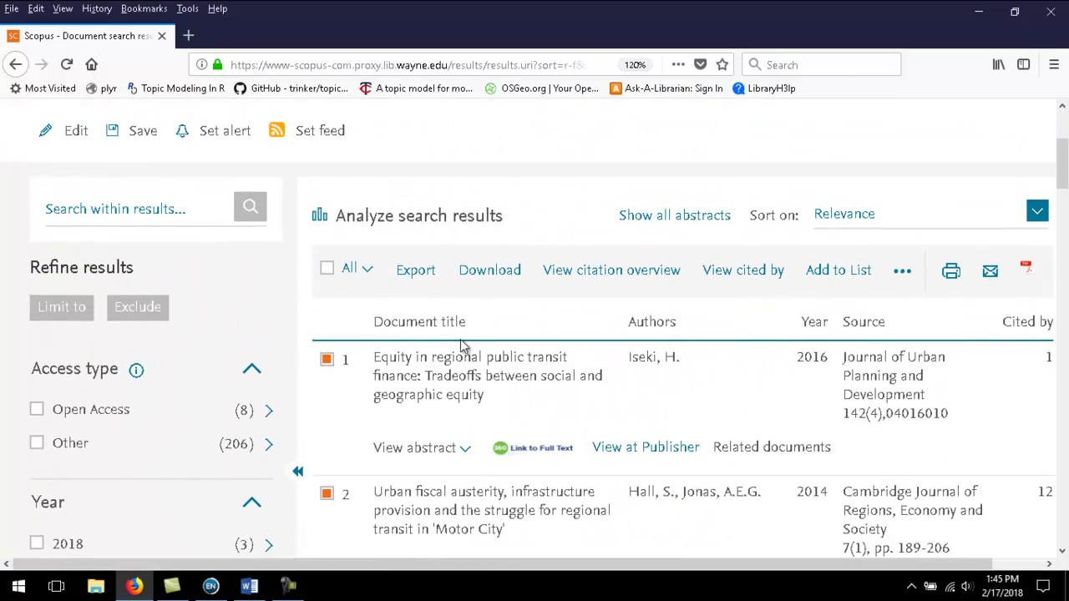
left_click(422, 279)
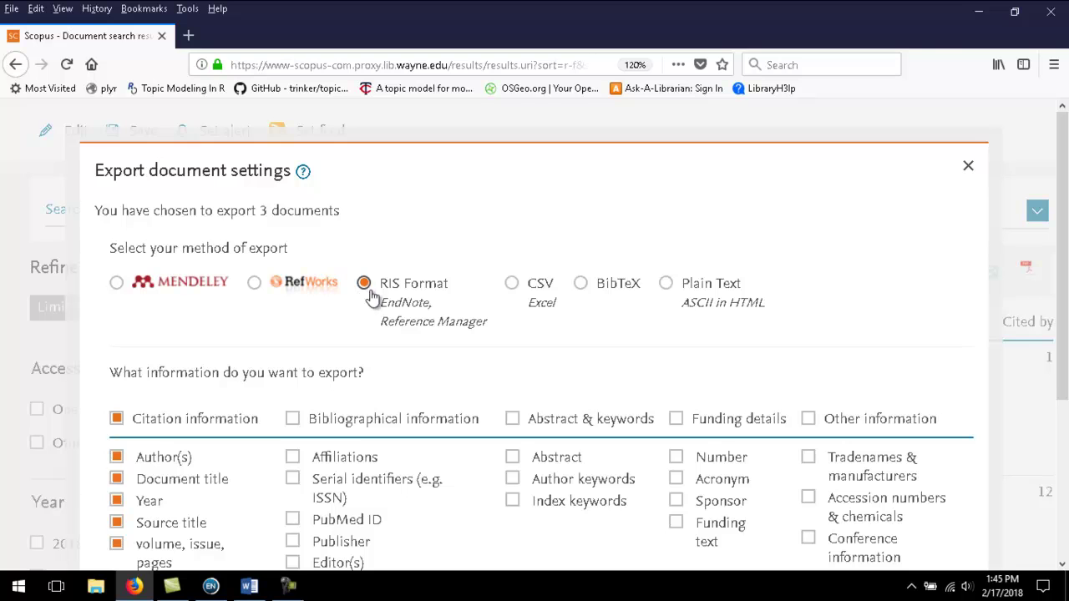
Step: Include all bibliographical information and abstract & keywords fields with the citation information, and export the selected articles
scroll(412, 258, "down", 3)
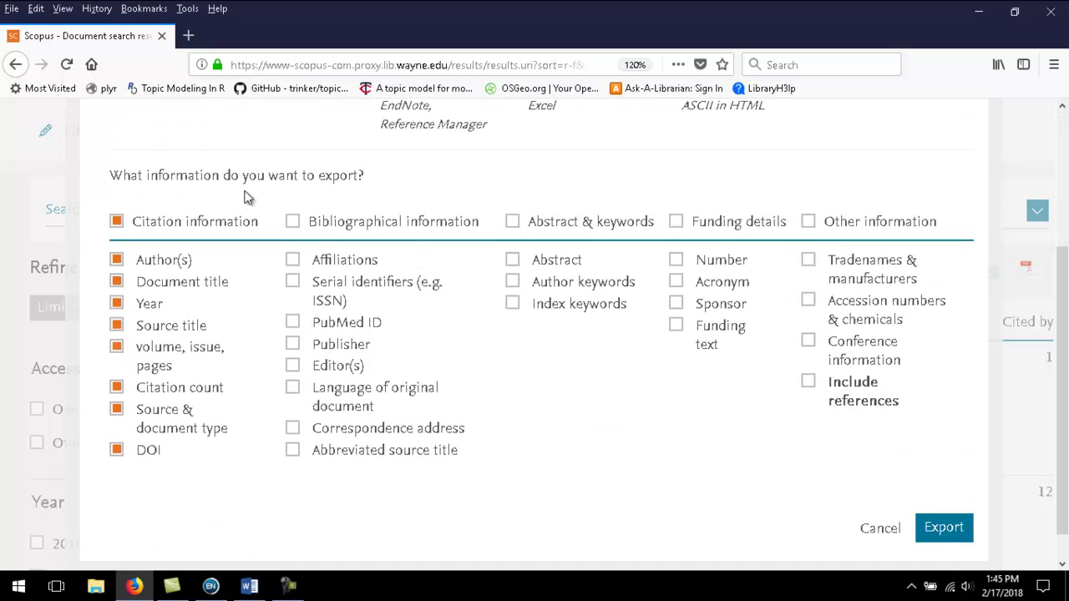
left_click(292, 222)
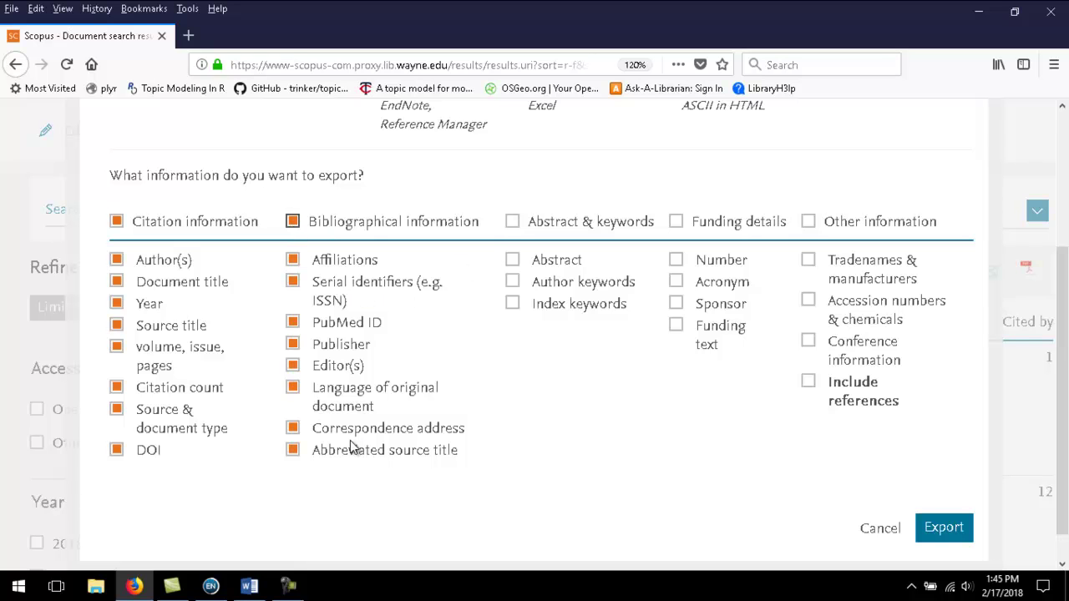
left_click(513, 222)
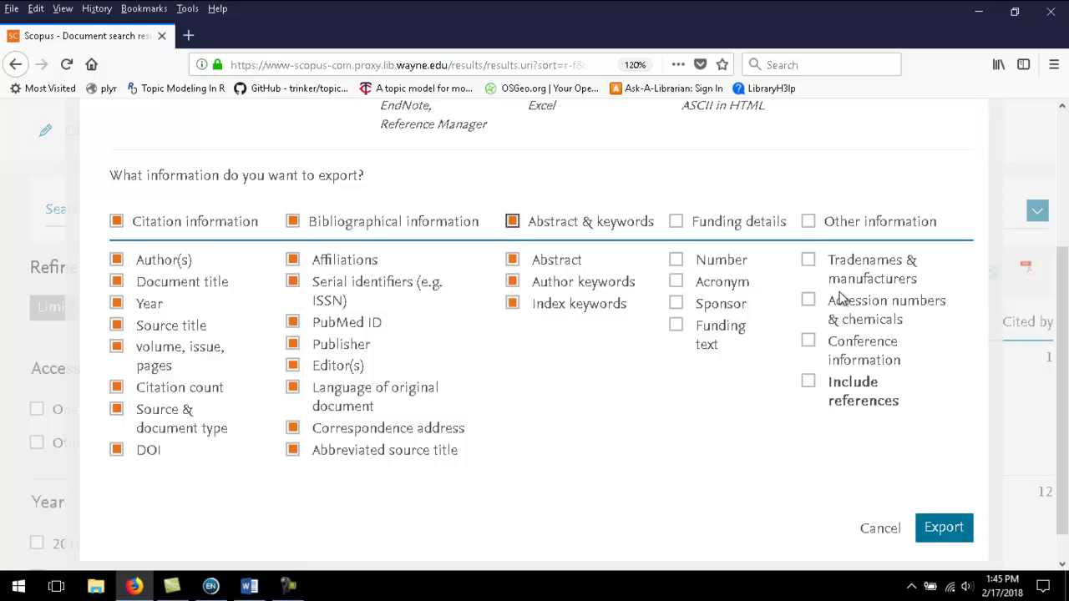
scroll(802, 317, "down", 1)
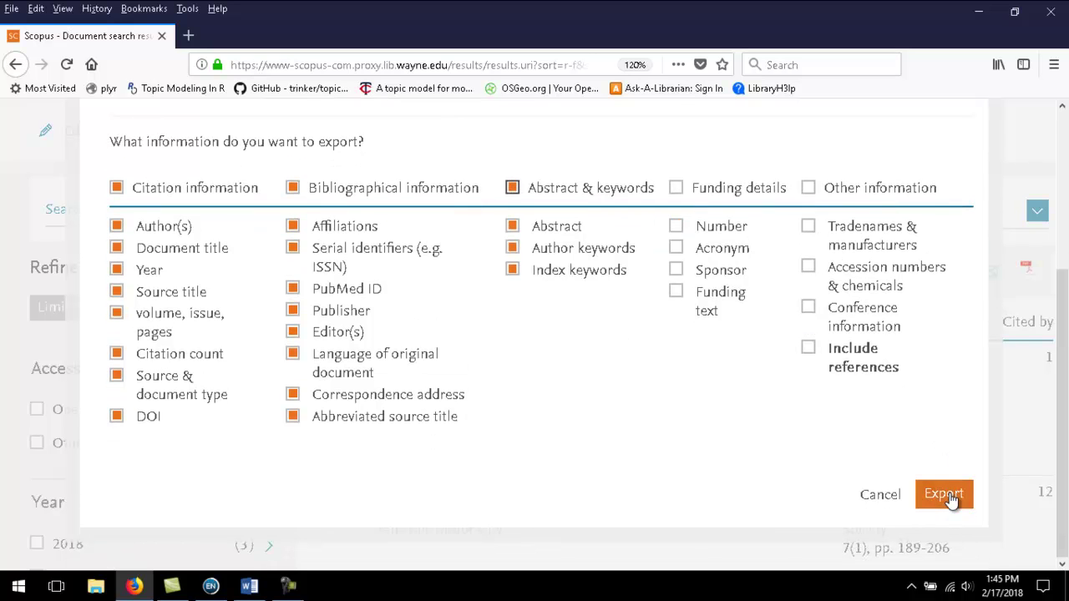
left_click(943, 495)
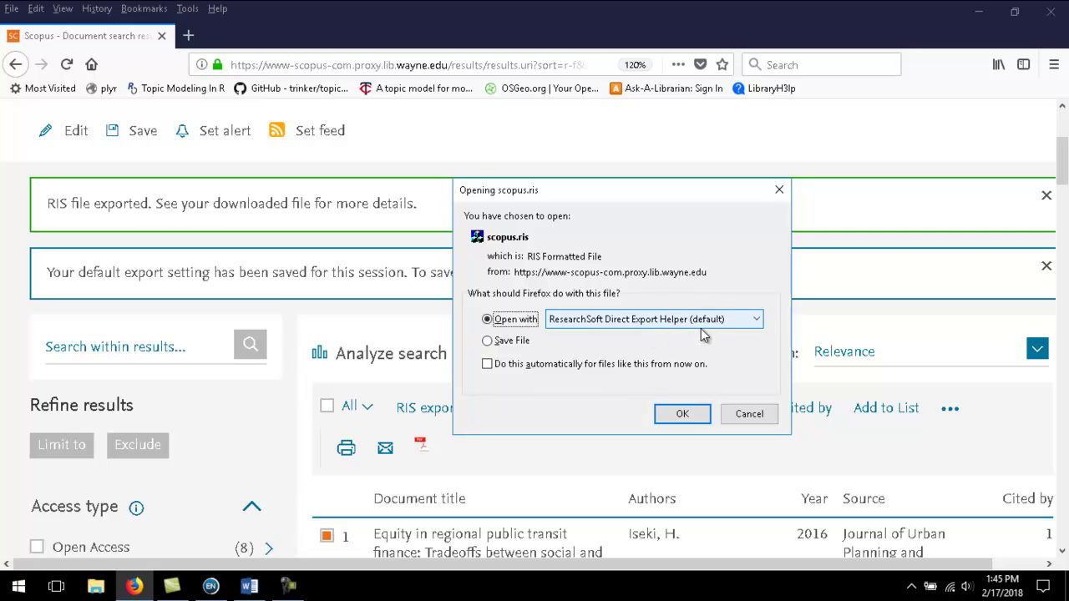
Step: Open scopus.ris with ResearchSoft Direct Export Helper and review the fields and preview of the imported 'Smart city-regionalism across Seattle' reference
left_click(682, 414)
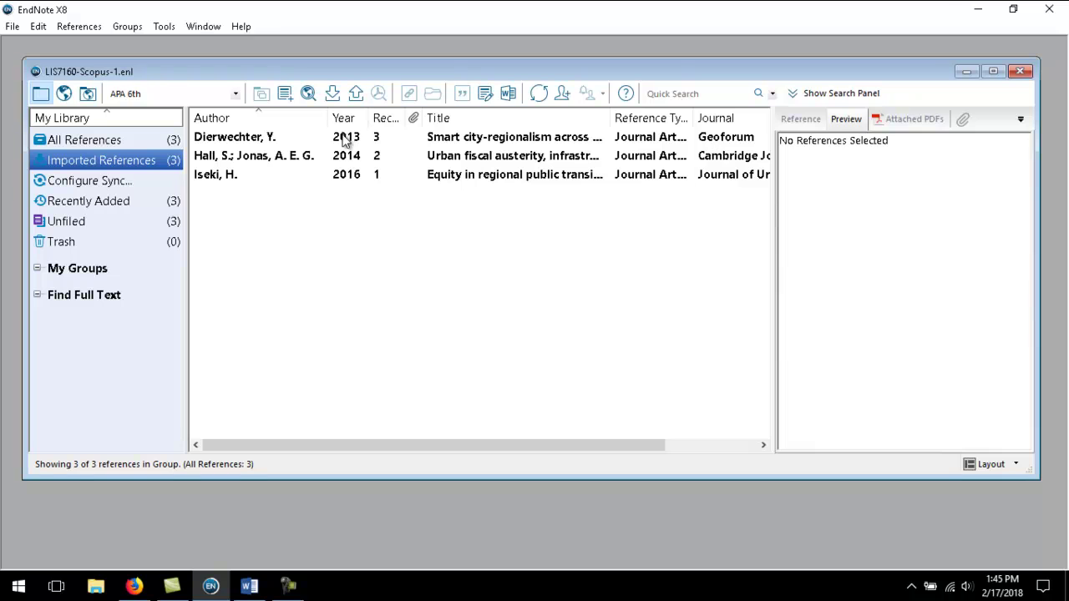
left_click(244, 144)
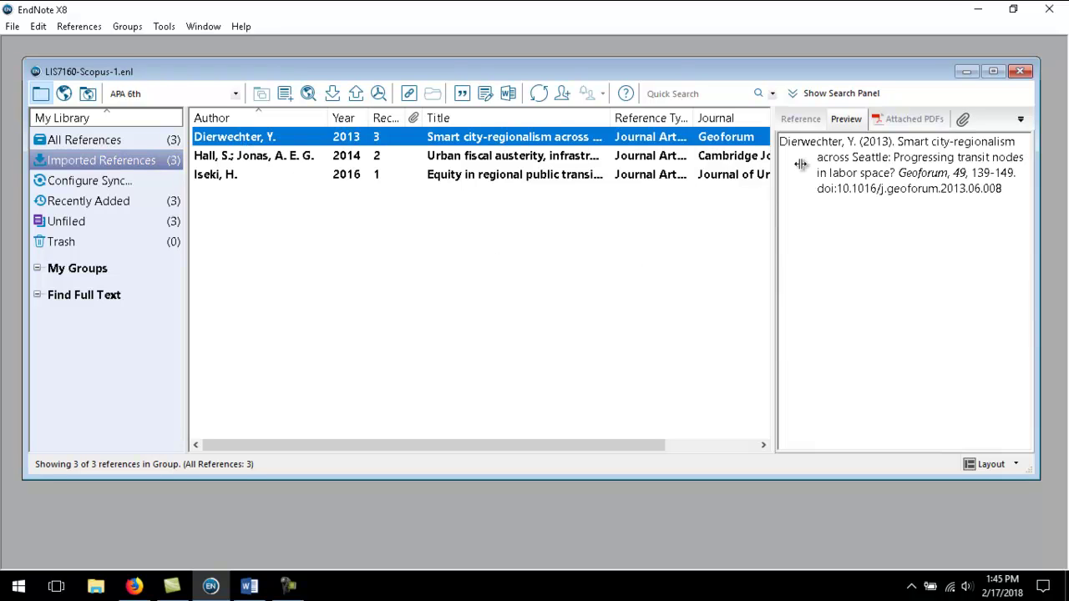
left_click(804, 121)
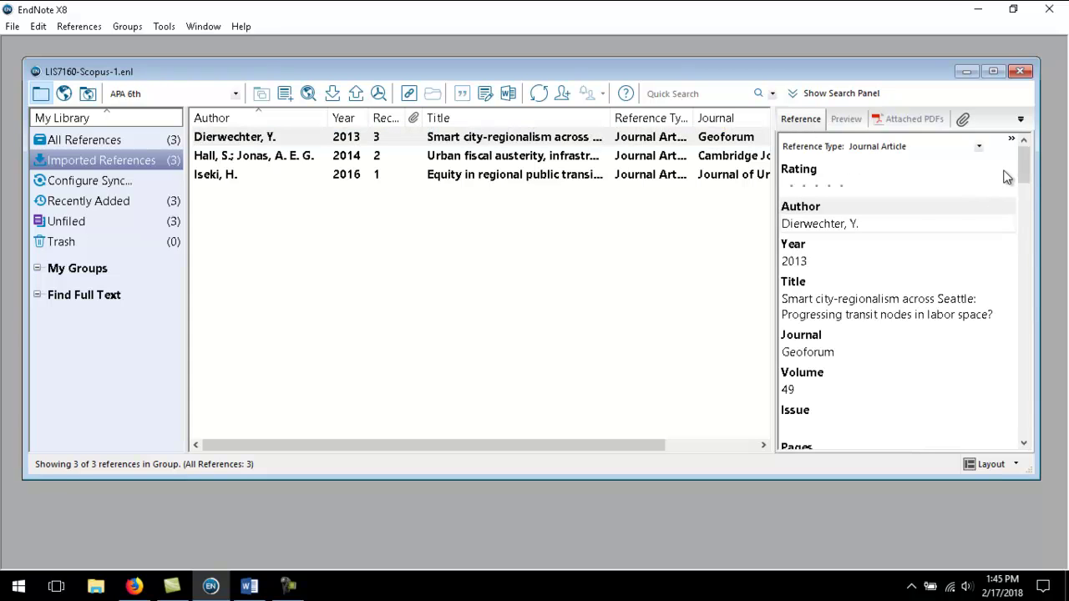
mouse_move(1025, 170)
left_mouse_down()
mouse_move(1067, 432)
mouse_move(1035, 157)
left_mouse_up()
left_click(848, 121)
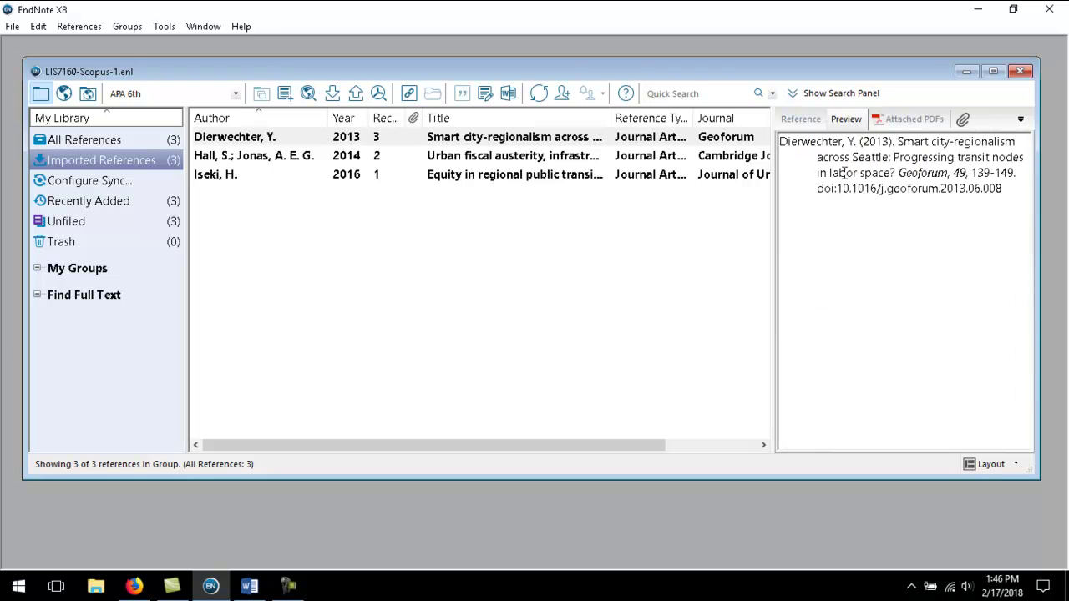
Step: Preview the Seattle reference in MLA style and return the output style to APA 6th
left_click(235, 95)
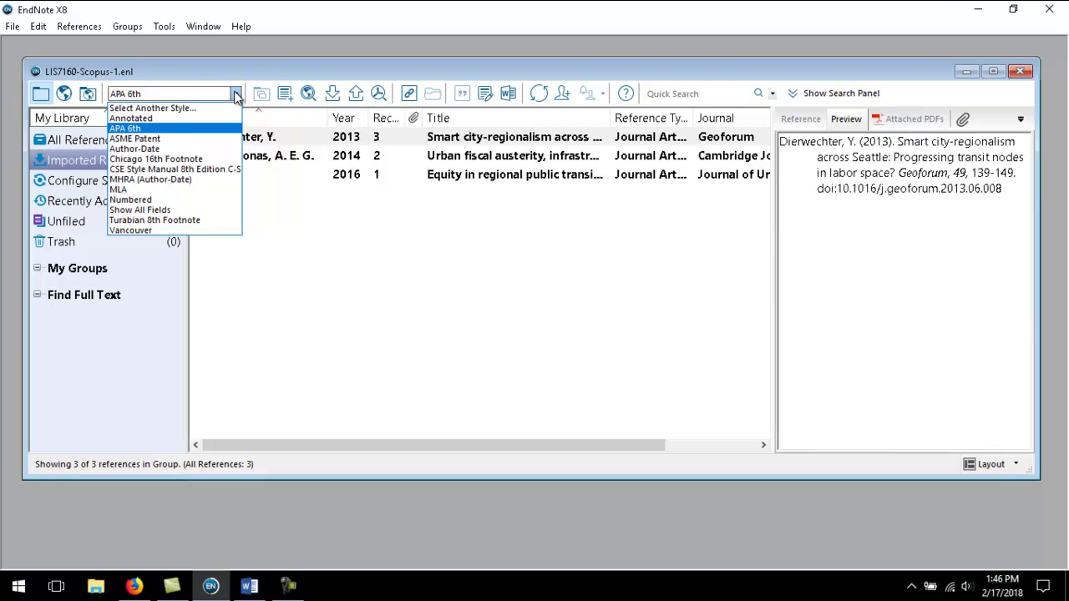
left_click(117, 190)
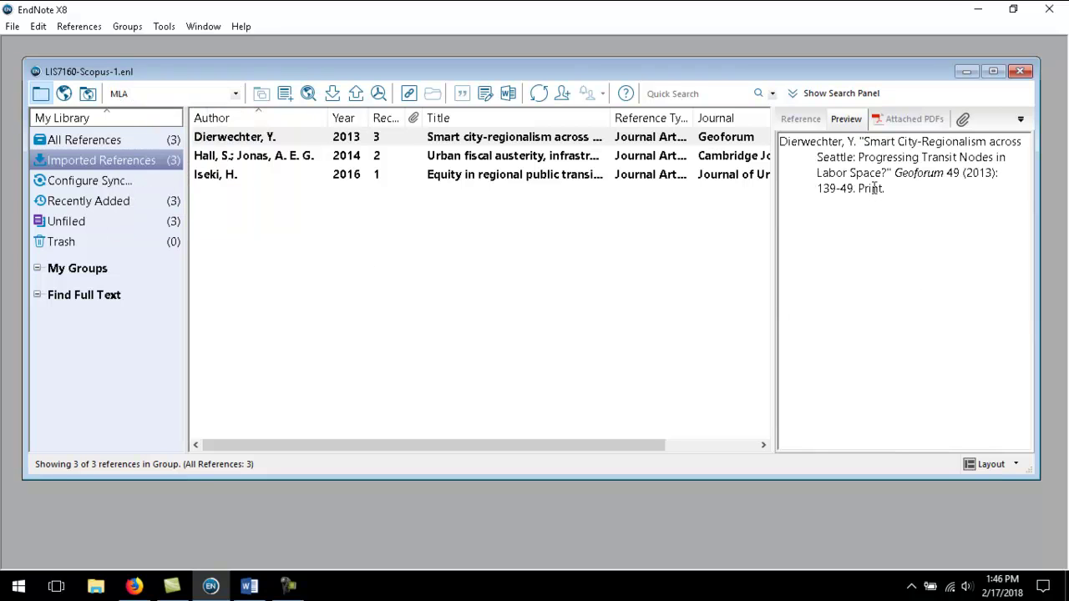
left_click(237, 94)
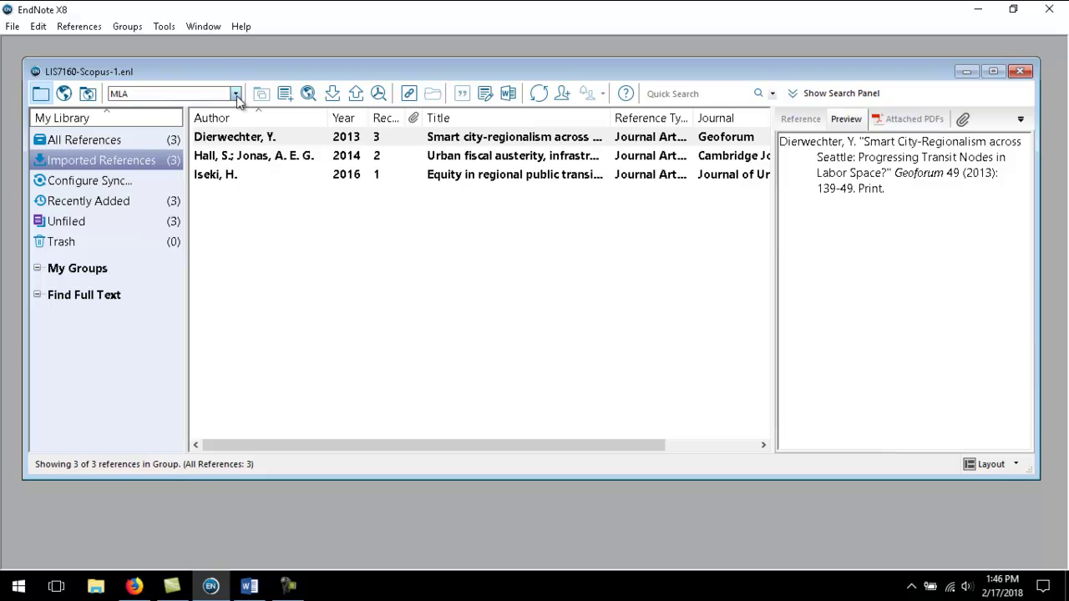
Step: Select all three imported references and add them to a new custom group
left_click(254, 141)
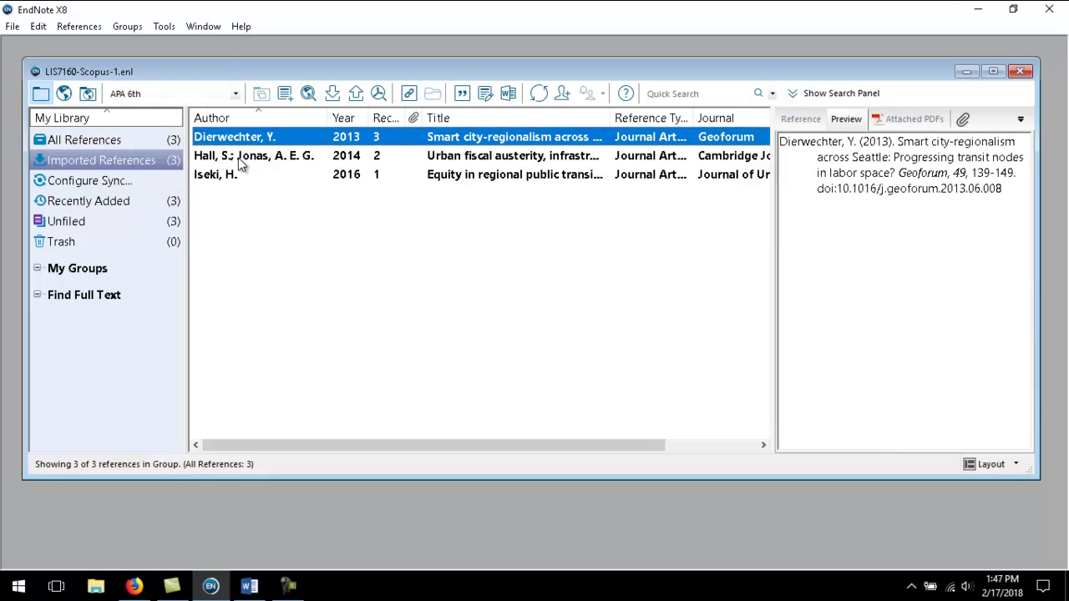
left_click(240, 162, "ctrl")
left_click(234, 177, "ctrl")
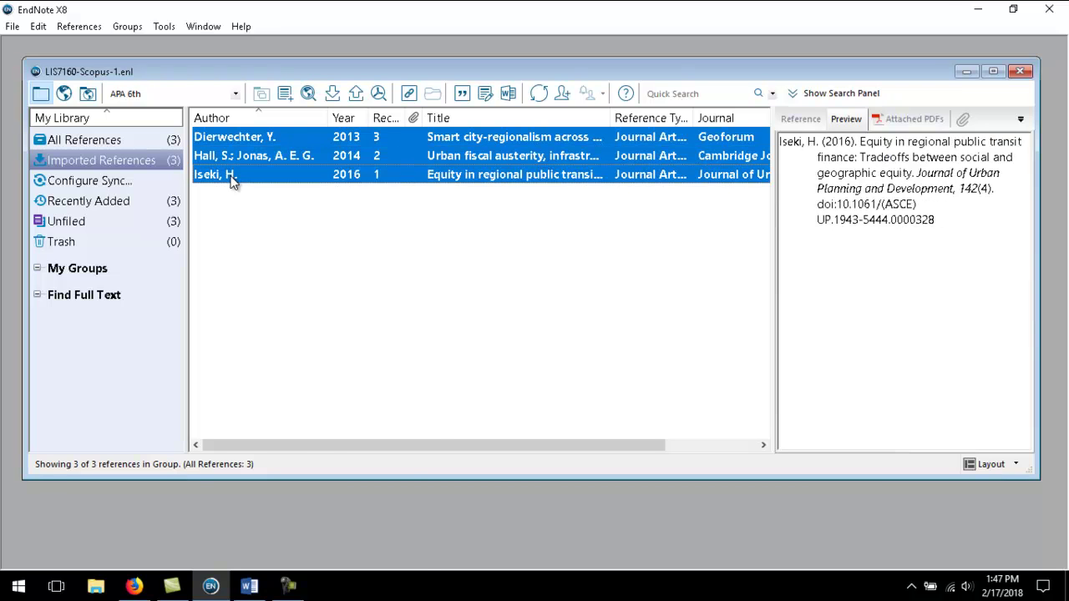
right_click(233, 183)
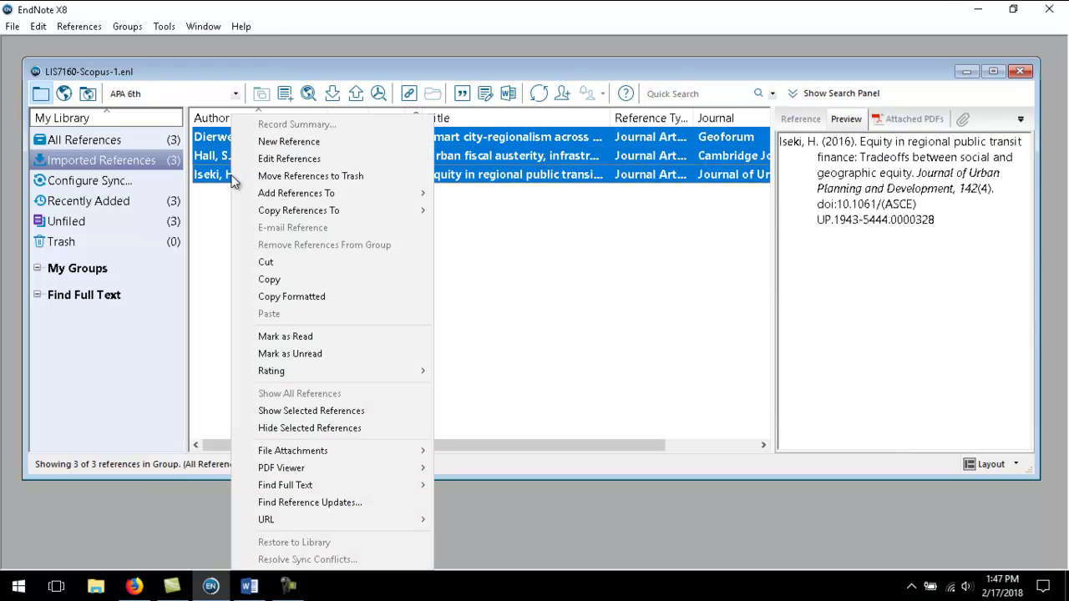
mouse_move(261, 194)
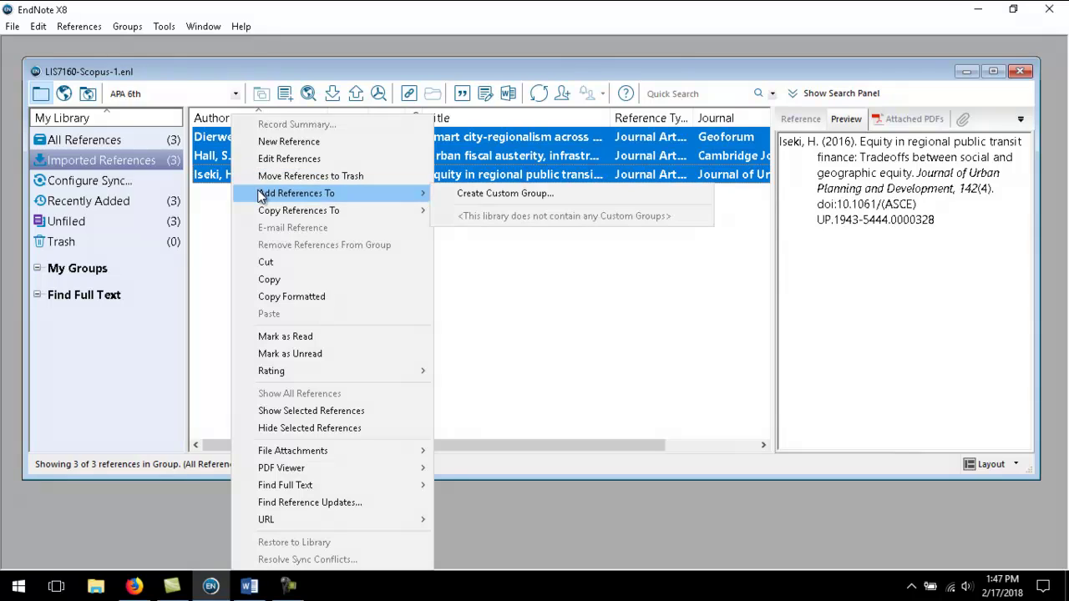
left_click(506, 196)
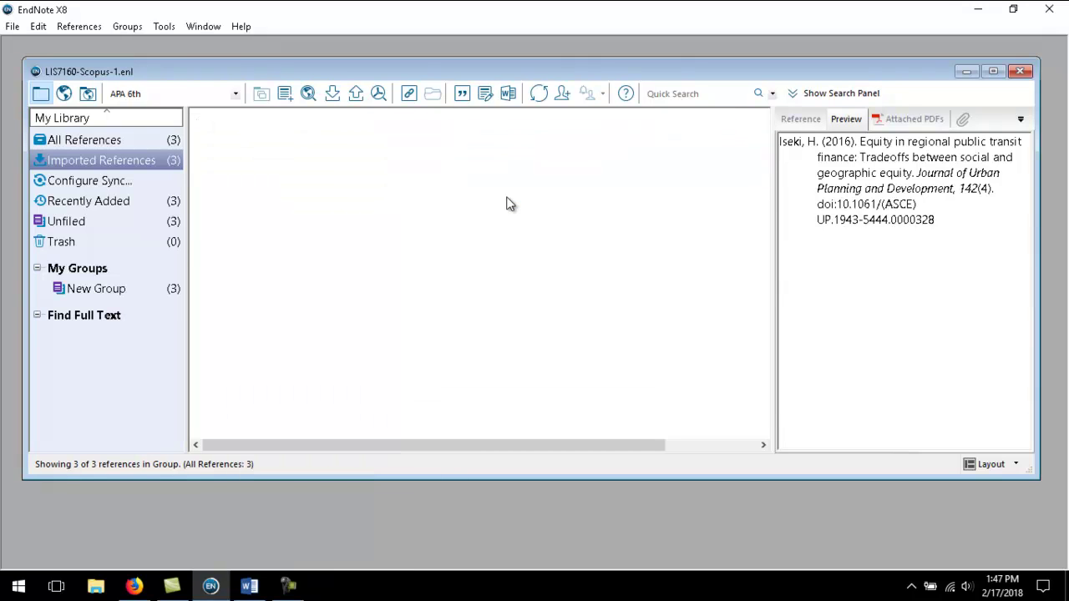
Step: Rename the new group under My Groups as Scopus-1
right_click(89, 287)
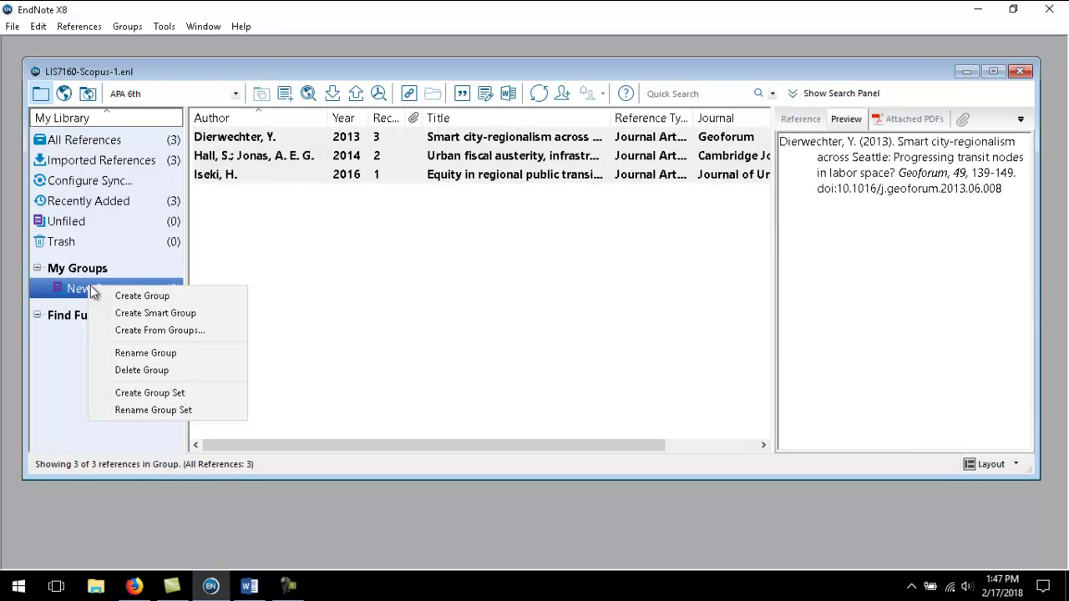
left_click(137, 353)
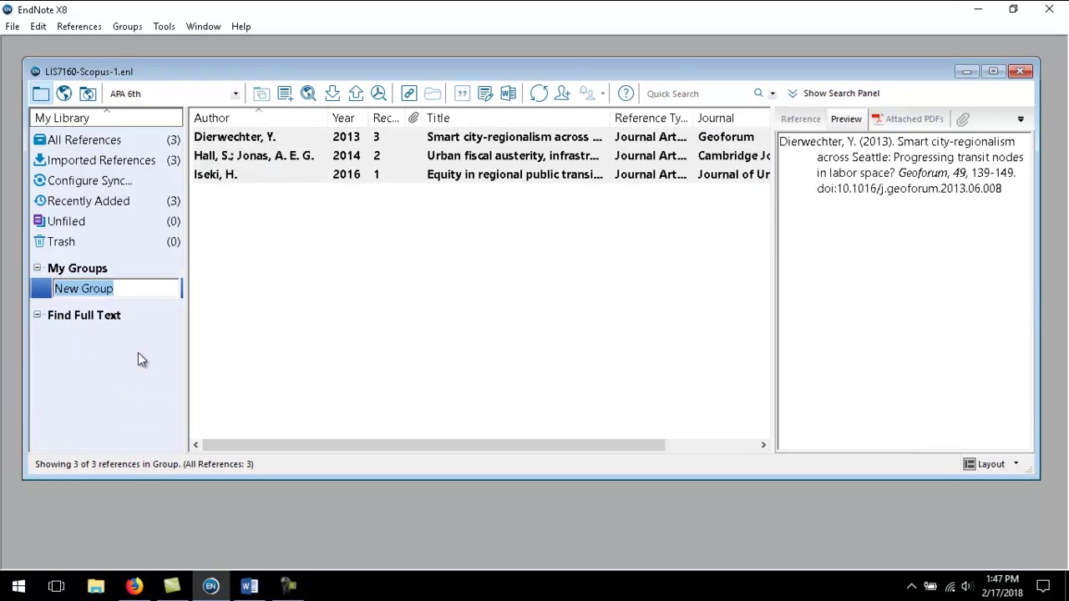
type("Sc")
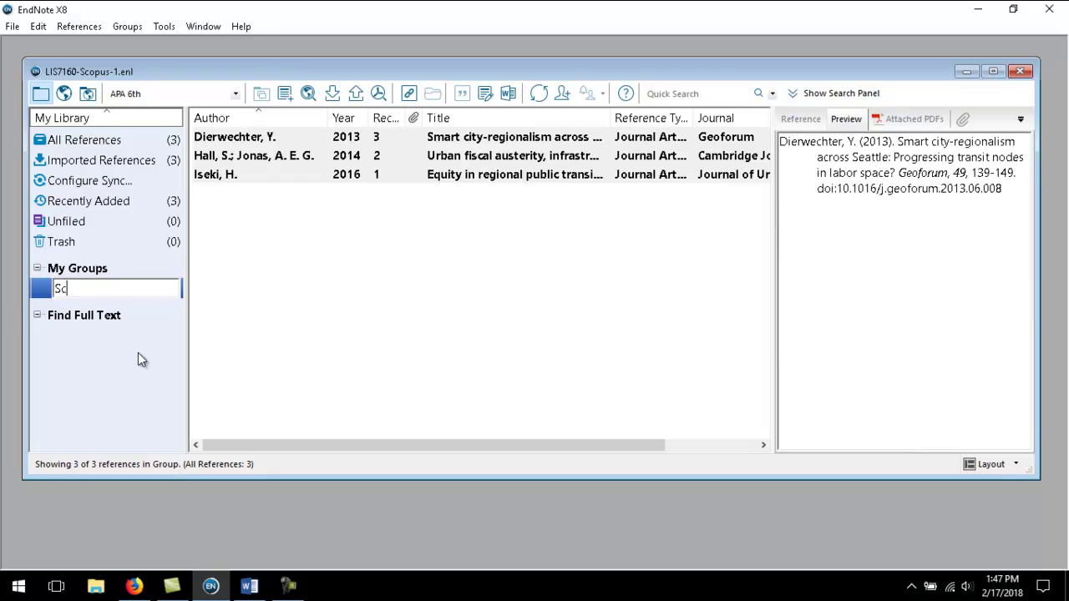
type("opus-1")
key("Return")
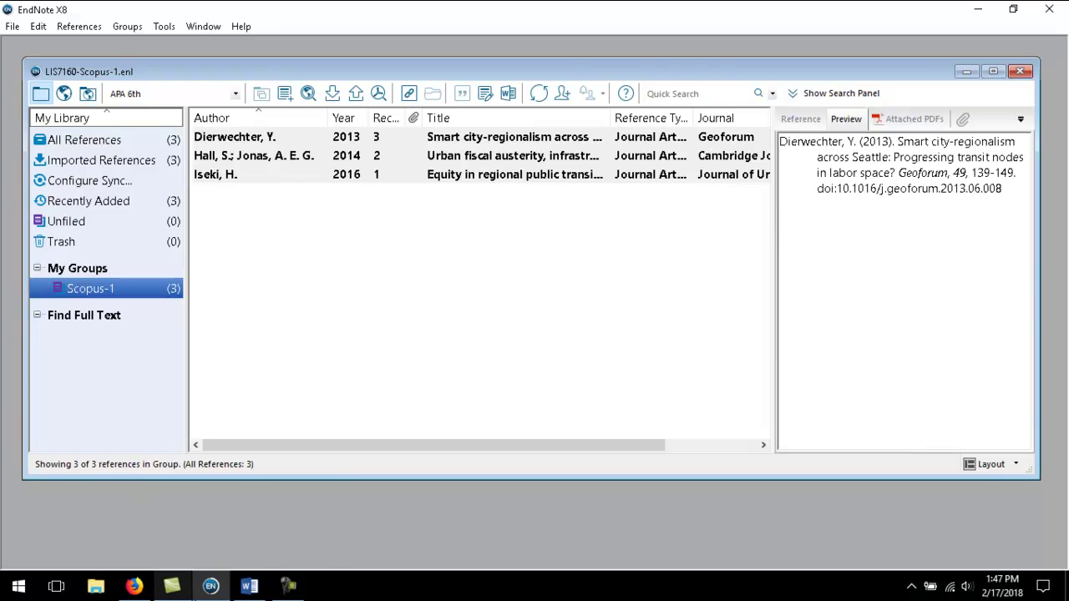
Step: Switch to Firefox and copy the full Scopus search query shown above the results
mouse_move(242, 587)
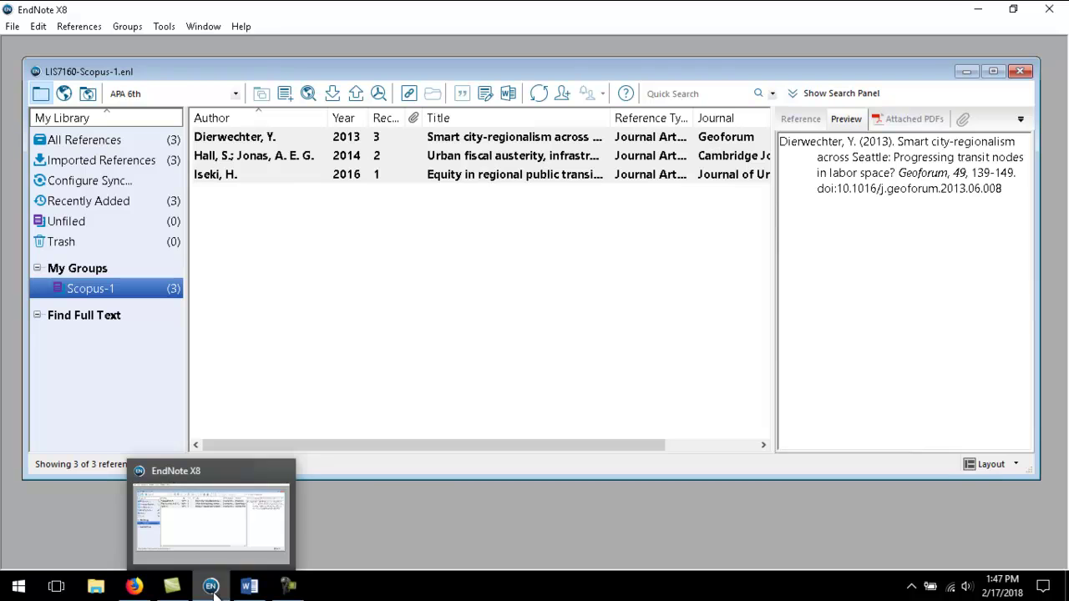
left_click(133, 586)
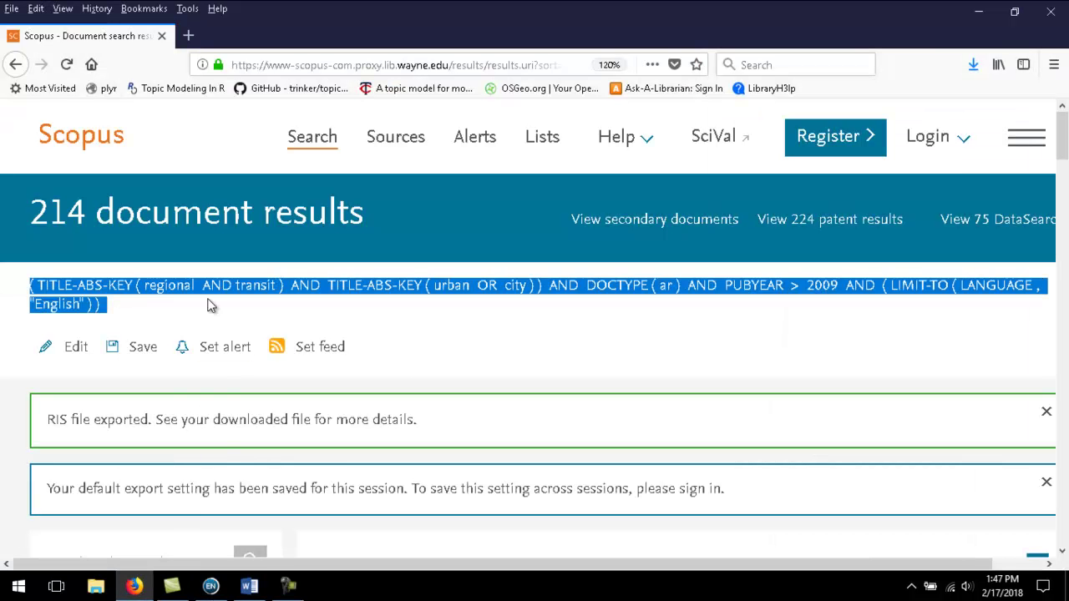
left_click(167, 319)
left_click_drag(107, 307, 39, 288)
right_click(87, 286)
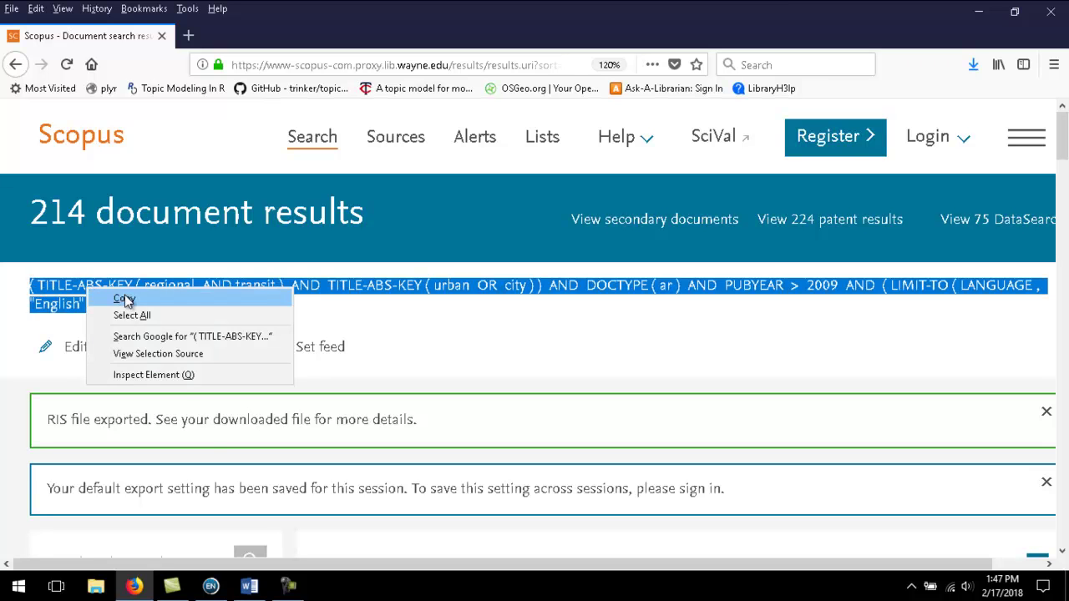
left_click(125, 297)
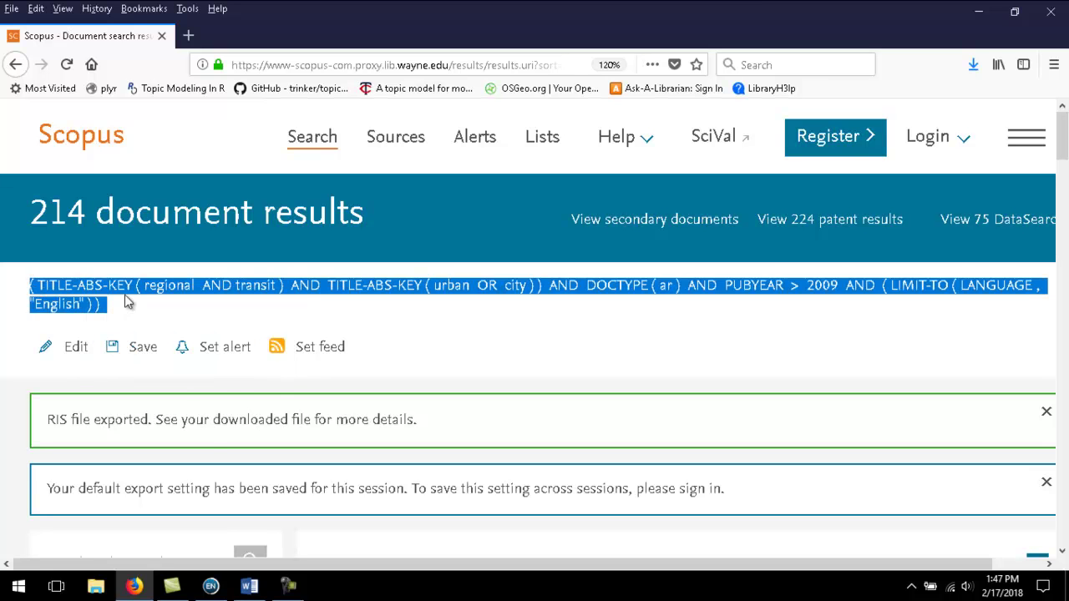
Step: Switch to the blank Word document, enter the label "Scopus-1:" and enlarge the page view to 130%
left_click(249, 586)
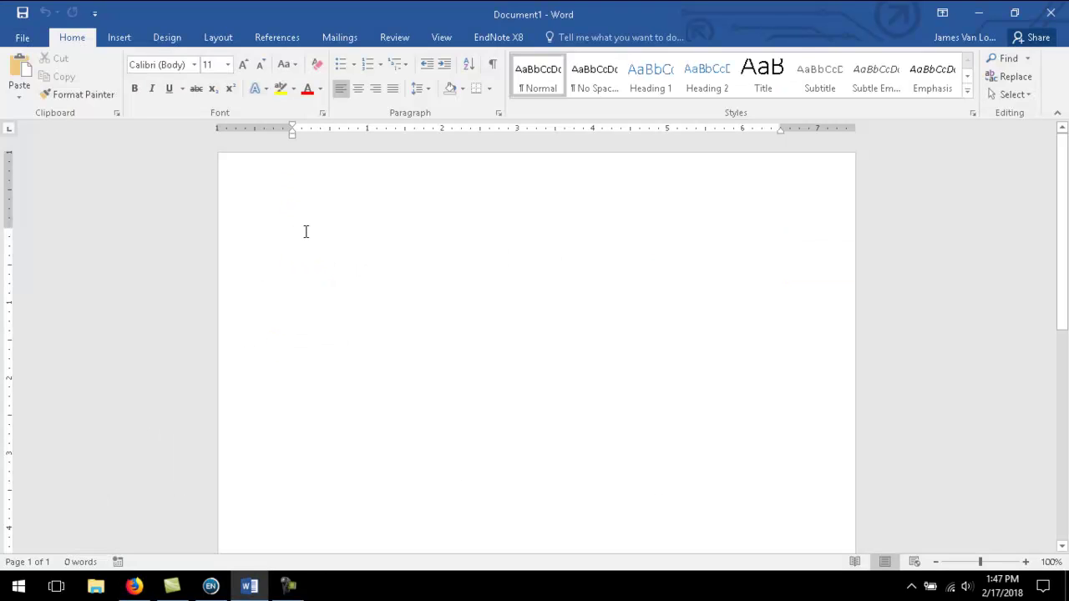
type("scopus-1")
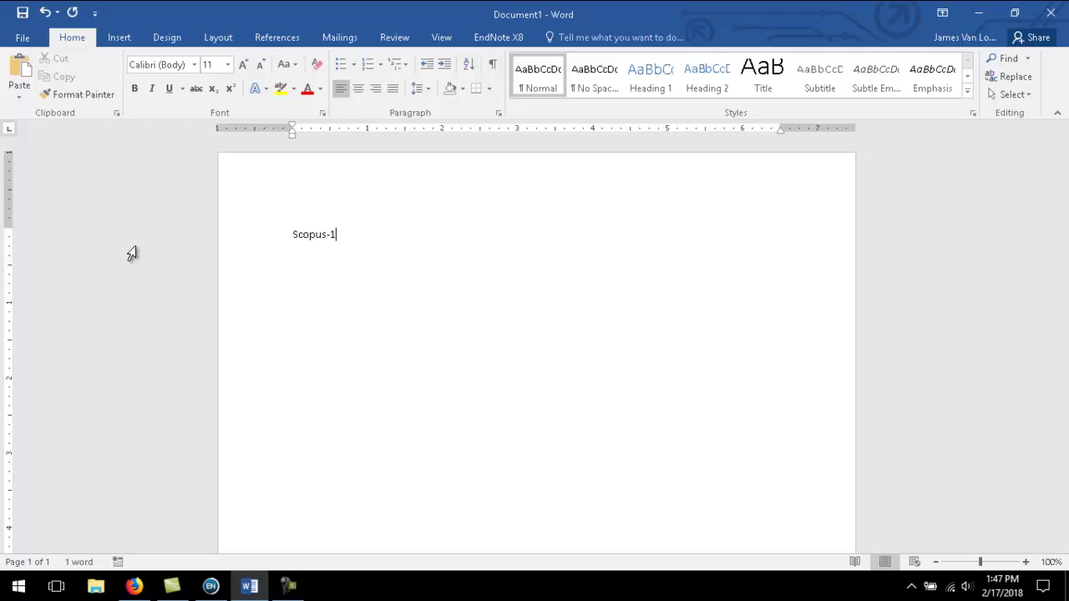
left_click(1026, 562)
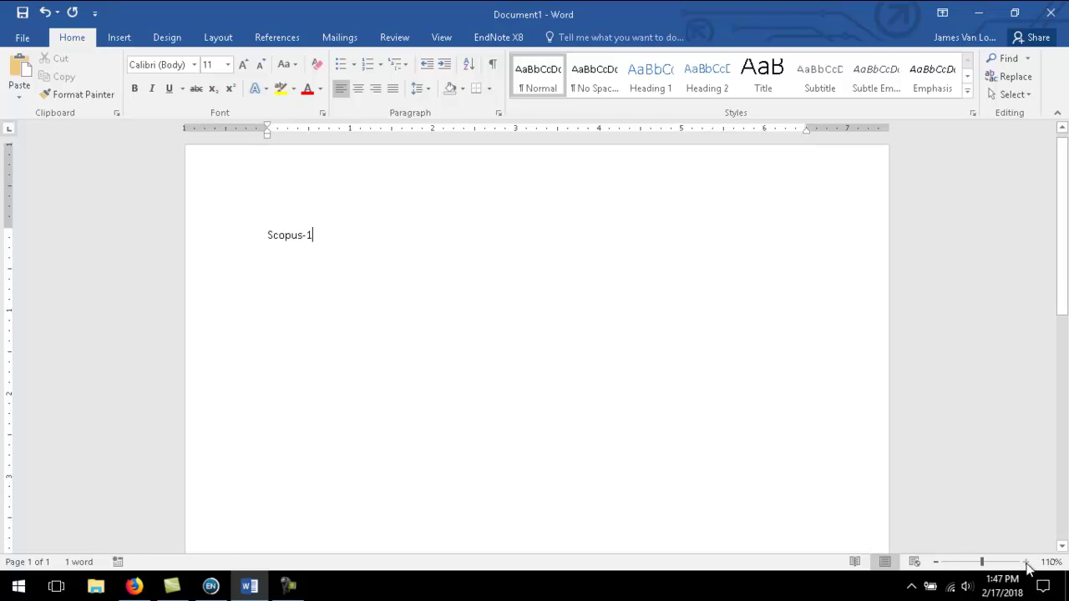
left_click(1025, 562)
left_click(1025, 562)
type("1:")
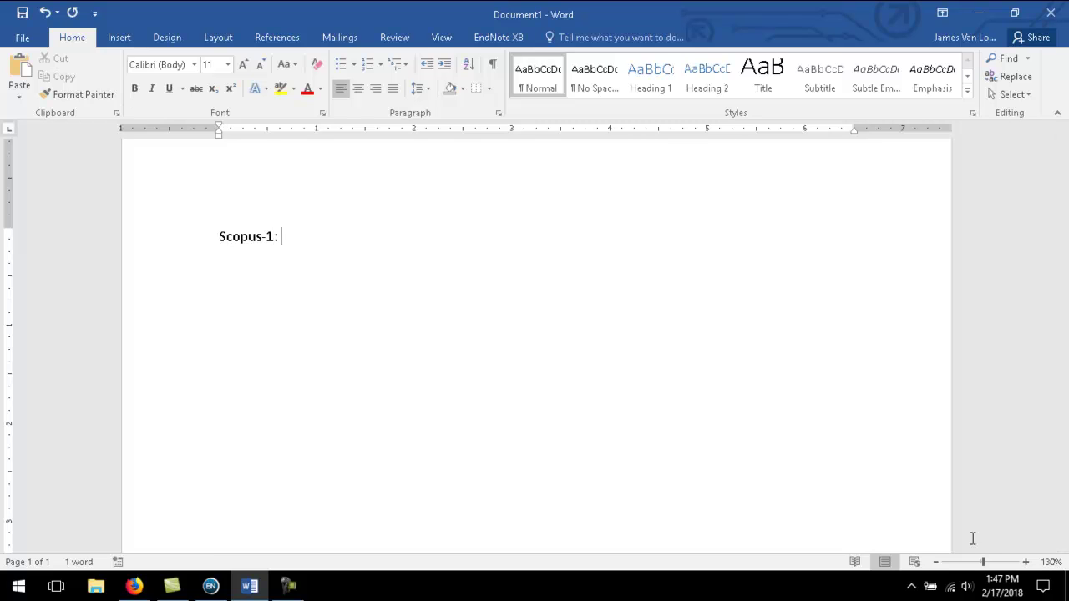
Step: Paste the copied query as text only after the label and save the document as cv3901-searchNotes.docx
right_click(311, 236)
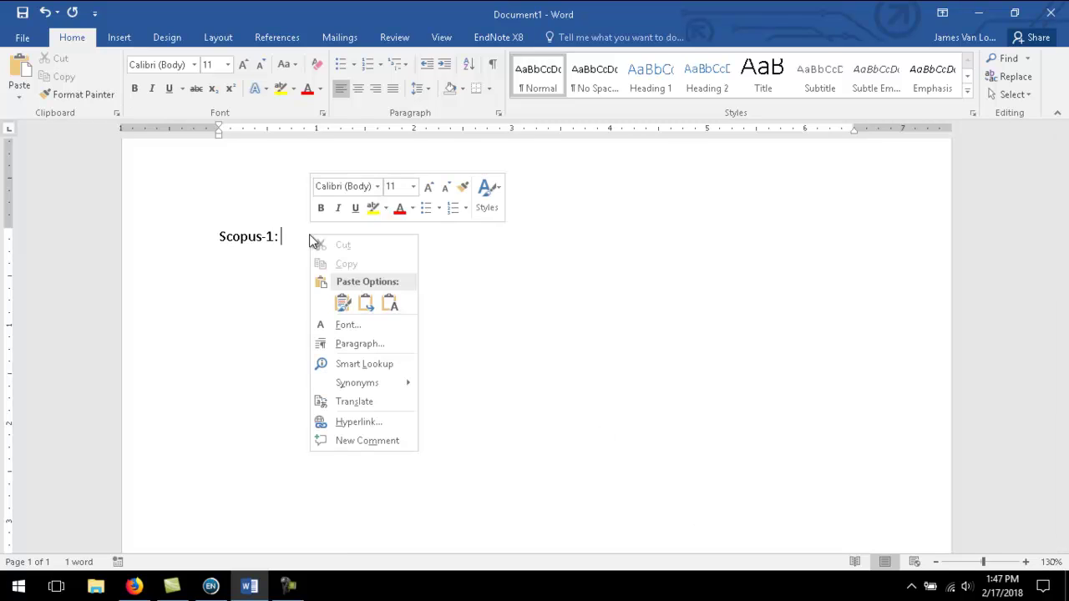
left_click(389, 303)
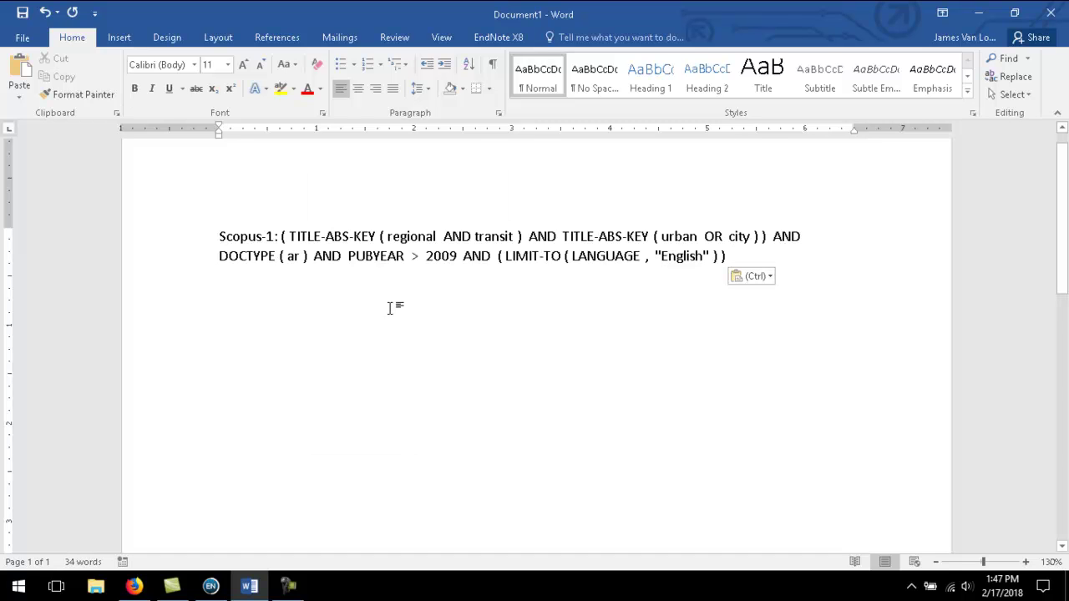
key("Return")
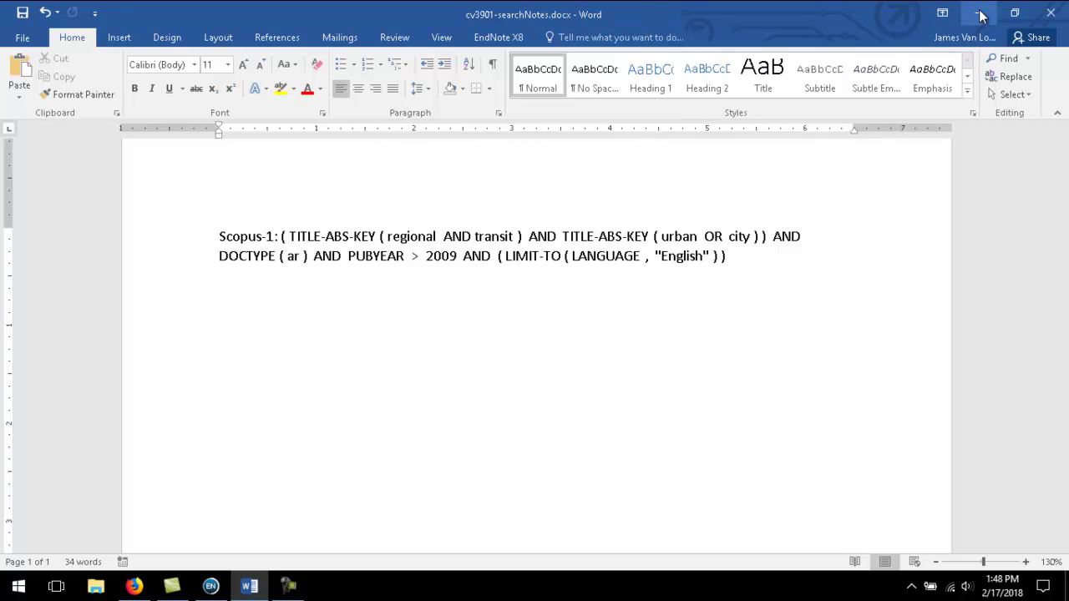
Step: Return to the Scopus results in Firefox and open the search query for editing
left_click(981, 16)
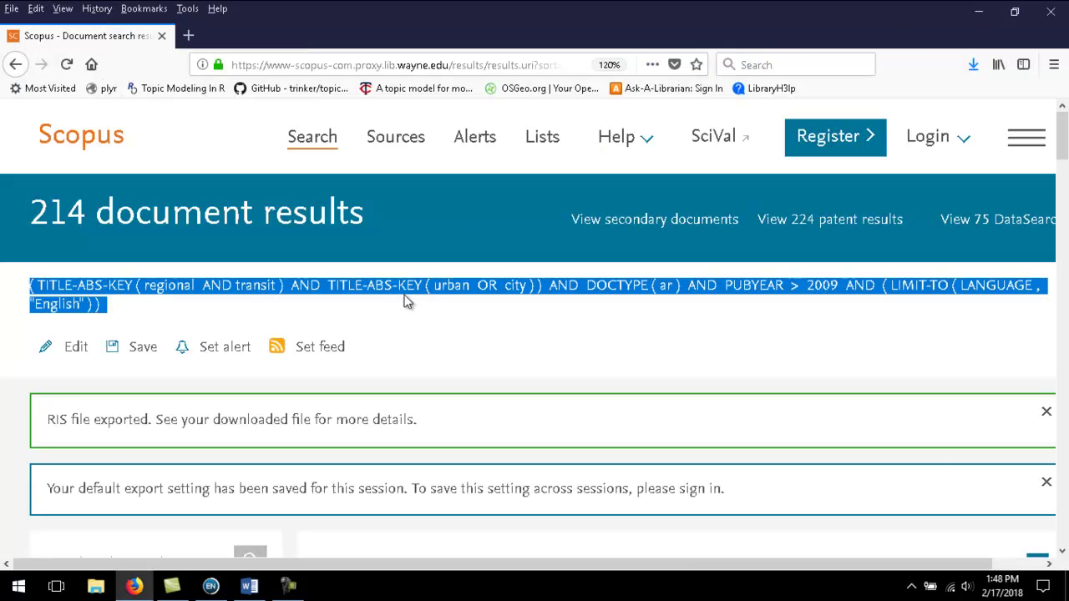
scroll(432, 336, "down", 1)
scroll(432, 335, "down", 5)
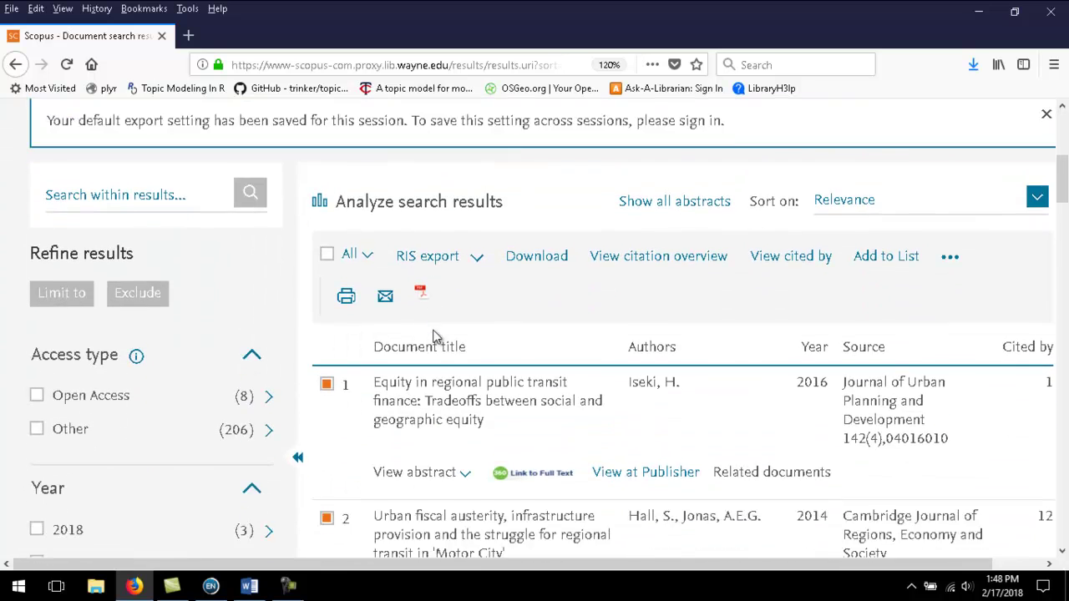
scroll(433, 335, "up", 6)
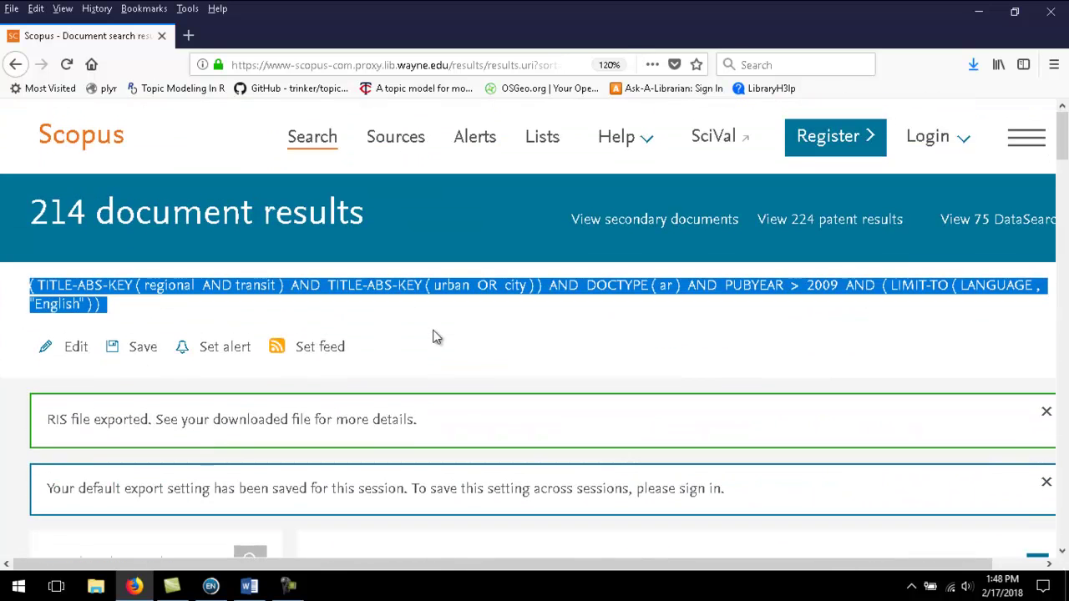
left_click(440, 333)
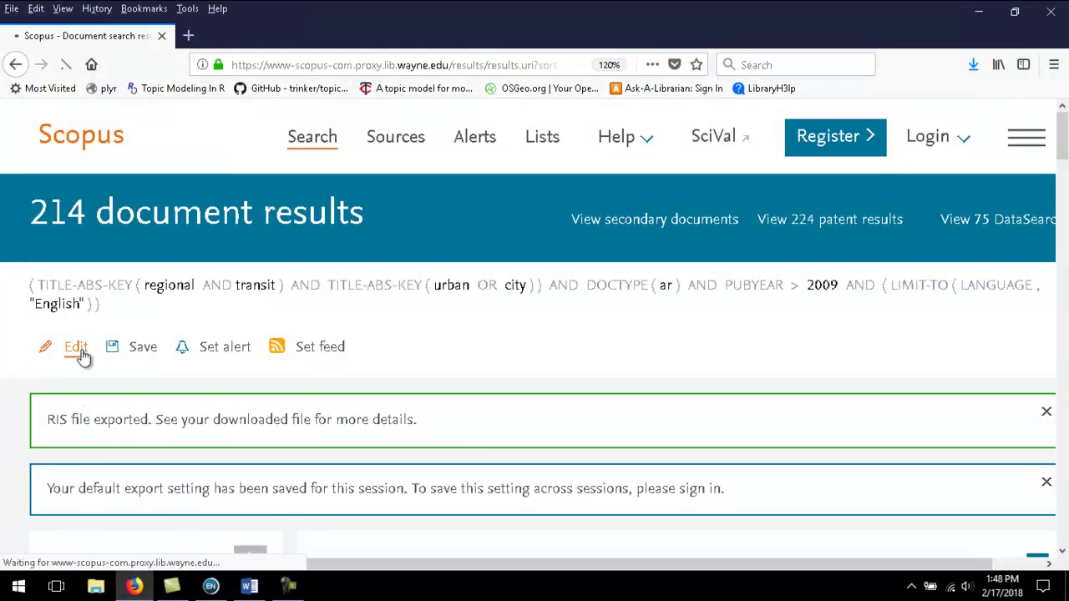
Step: Select the "light rail" results 2, 4 and 5: the light rail scapes, rapid transit use and light-rail transit systems articles
scroll(544, 446, "down", 3)
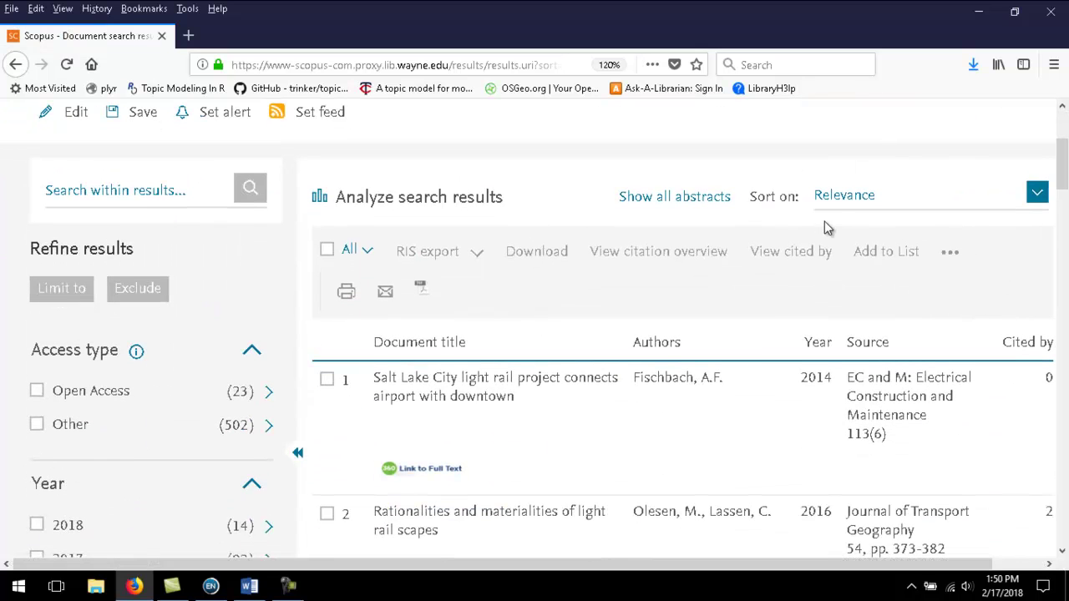
scroll(687, 327, "down", 1)
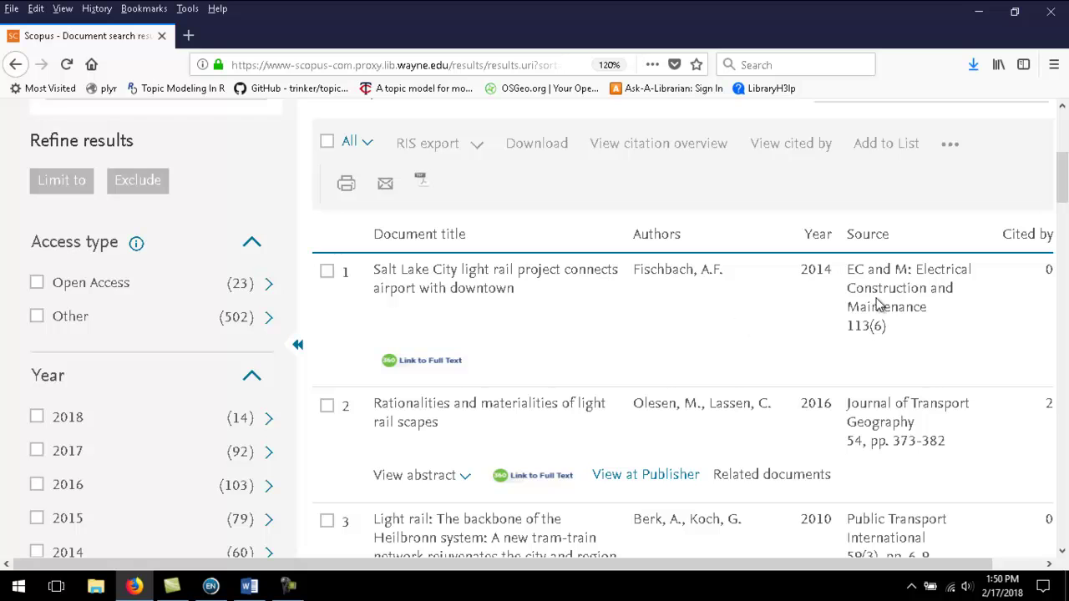
scroll(623, 375, "down", 1)
scroll(623, 375, "down", 3)
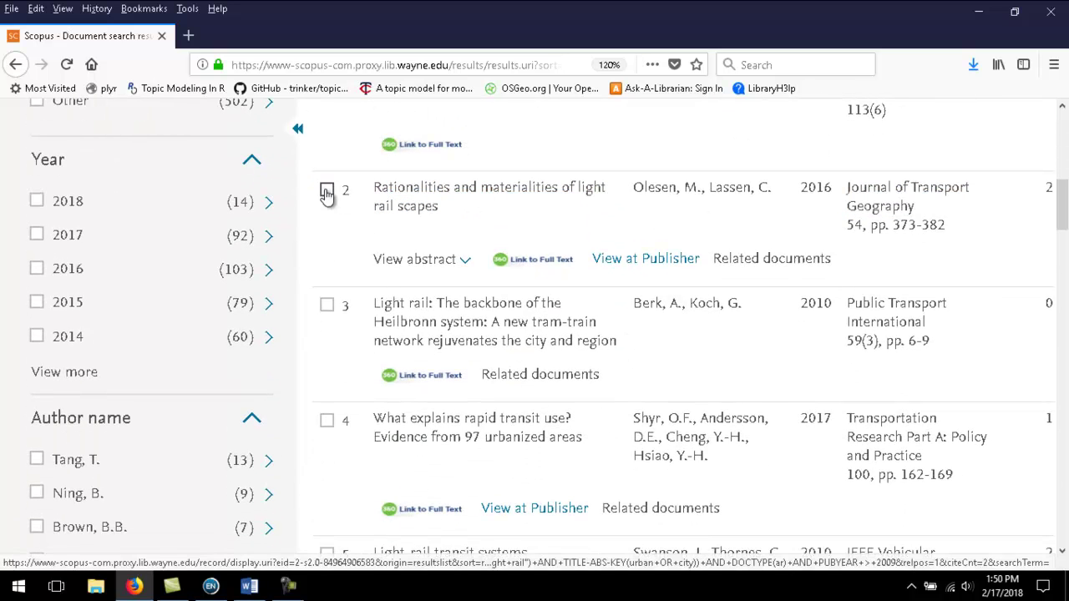
scroll(328, 320, "down", 2)
left_click(328, 319)
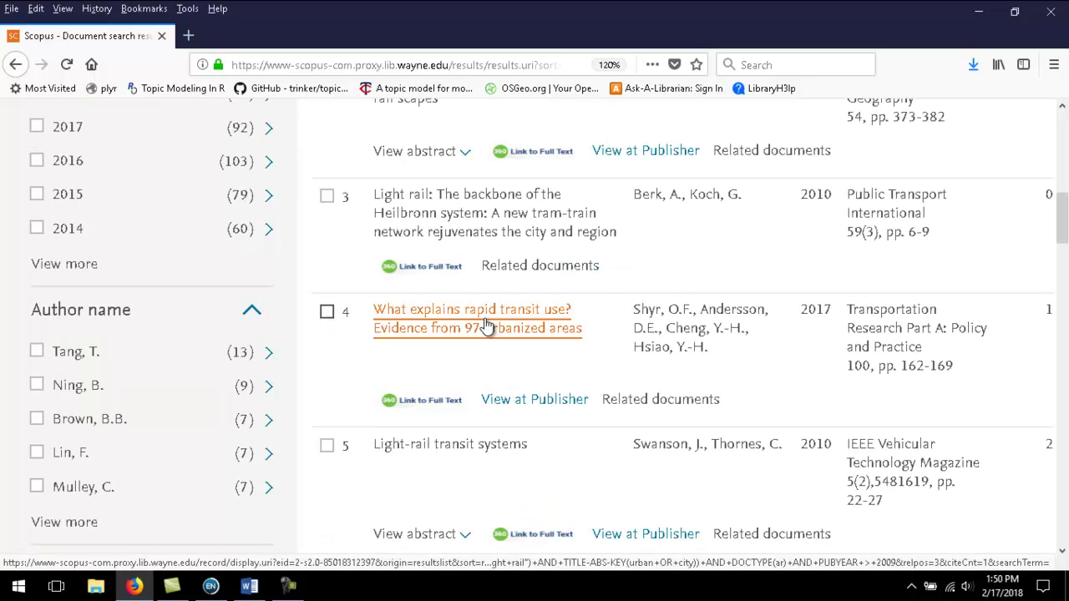
scroll(486, 326, "down", 1)
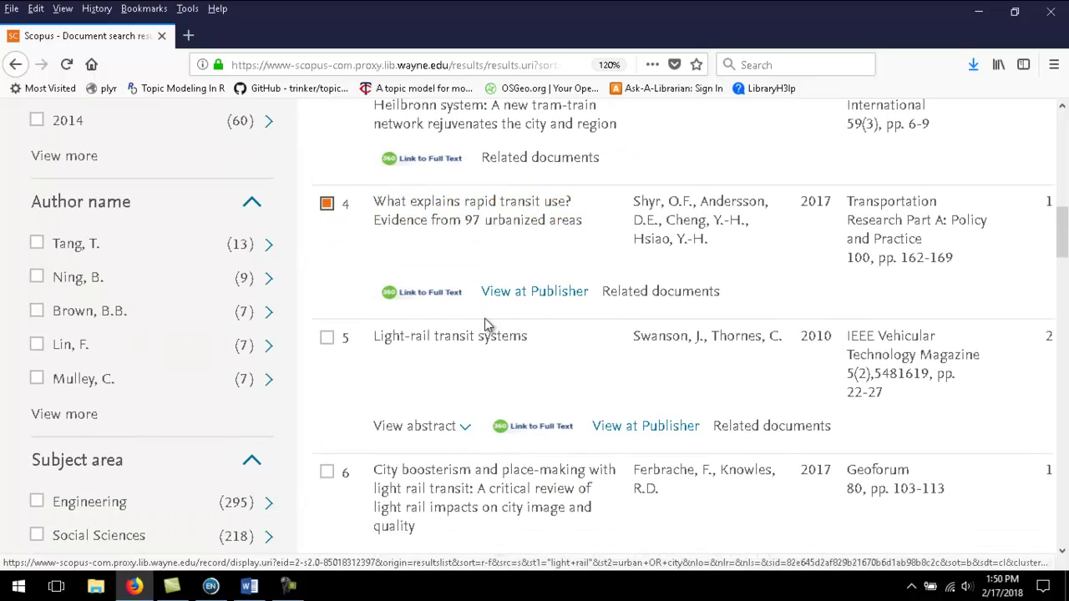
left_click(328, 338)
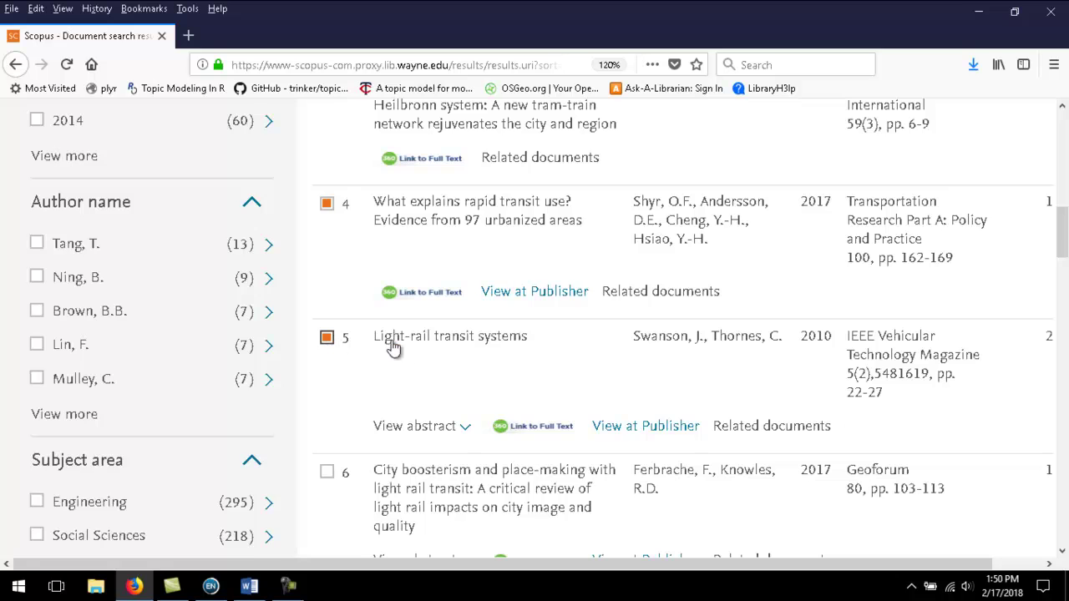
Step: Export the selected references as an RIS file and open it with ResearchSoft Direct Export Helper
scroll(476, 338, "up", 8)
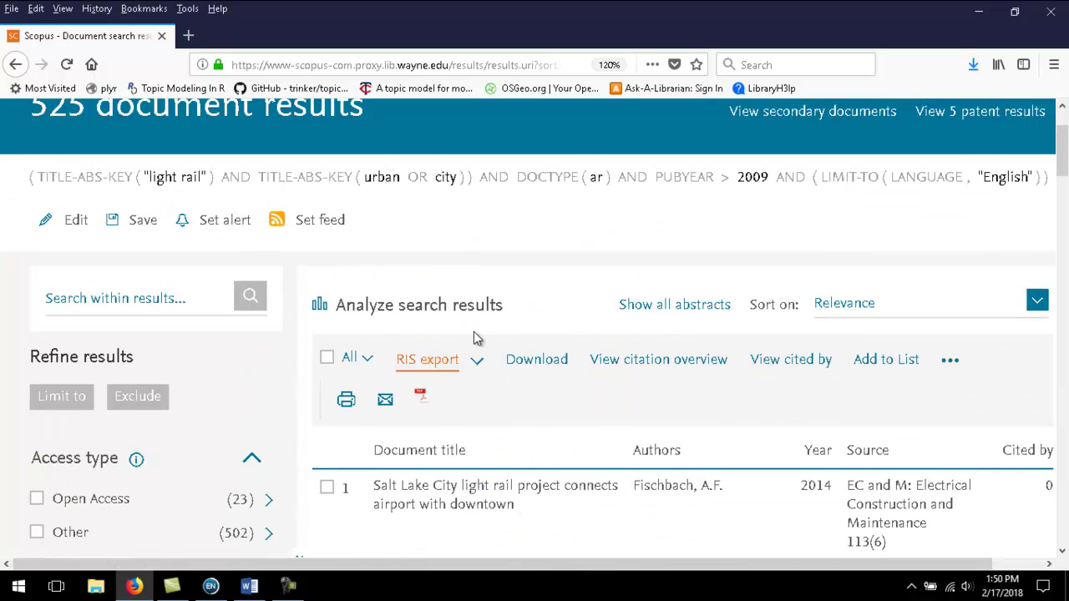
left_click(437, 359)
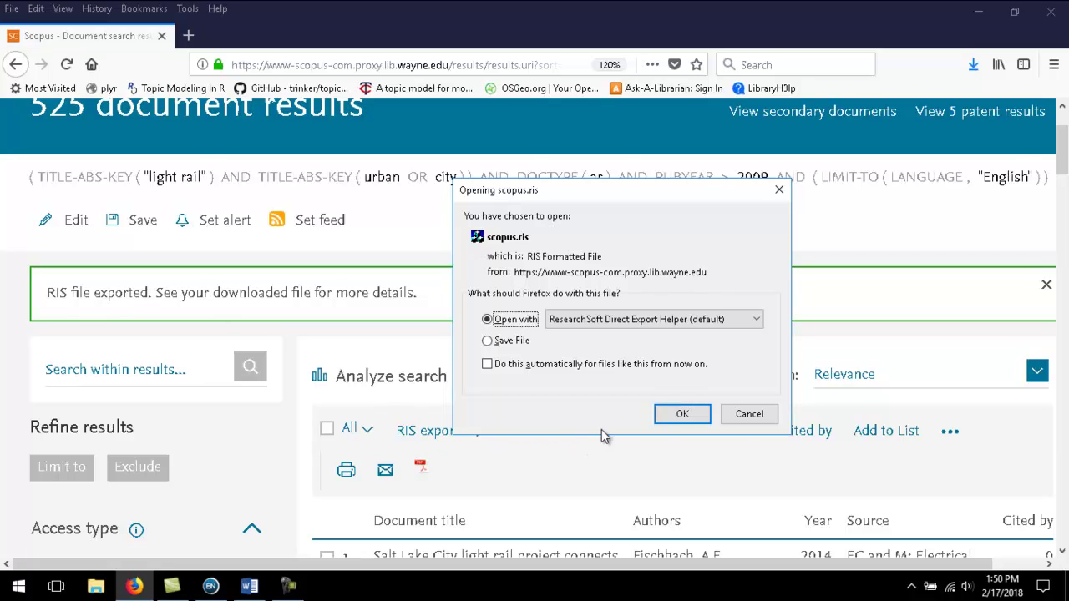
left_click(663, 415)
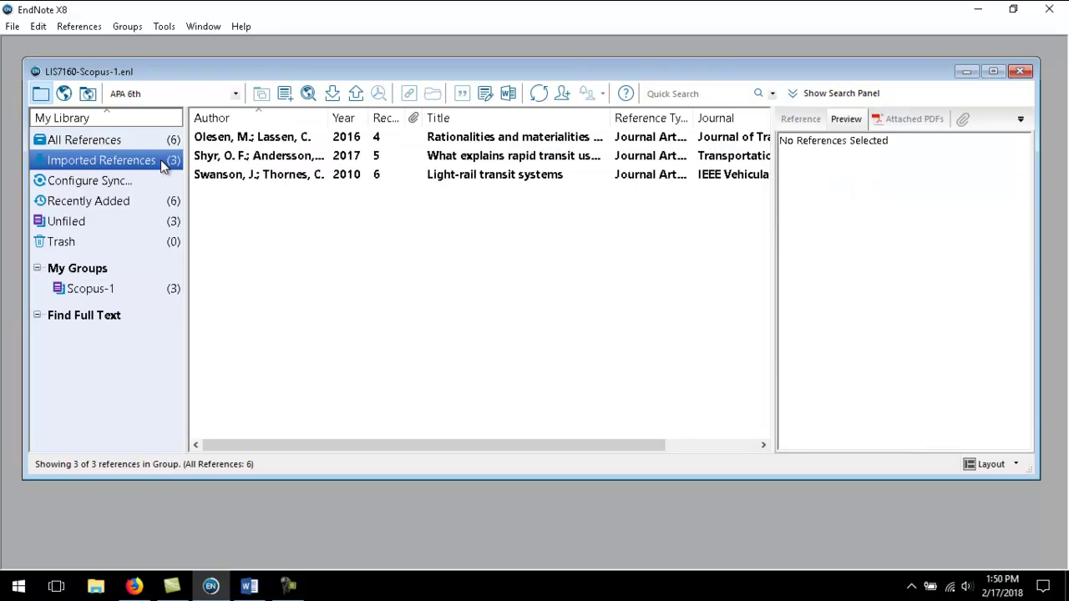
Step: Show all library references sorted by record number, and return to the imported references
left_click(133, 142)
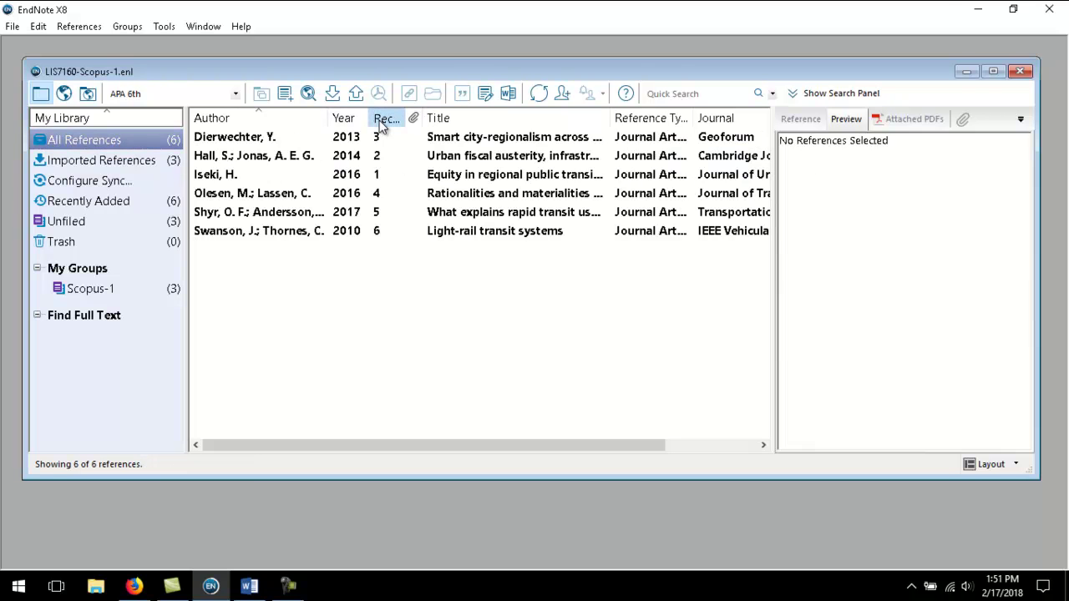
left_click(382, 121)
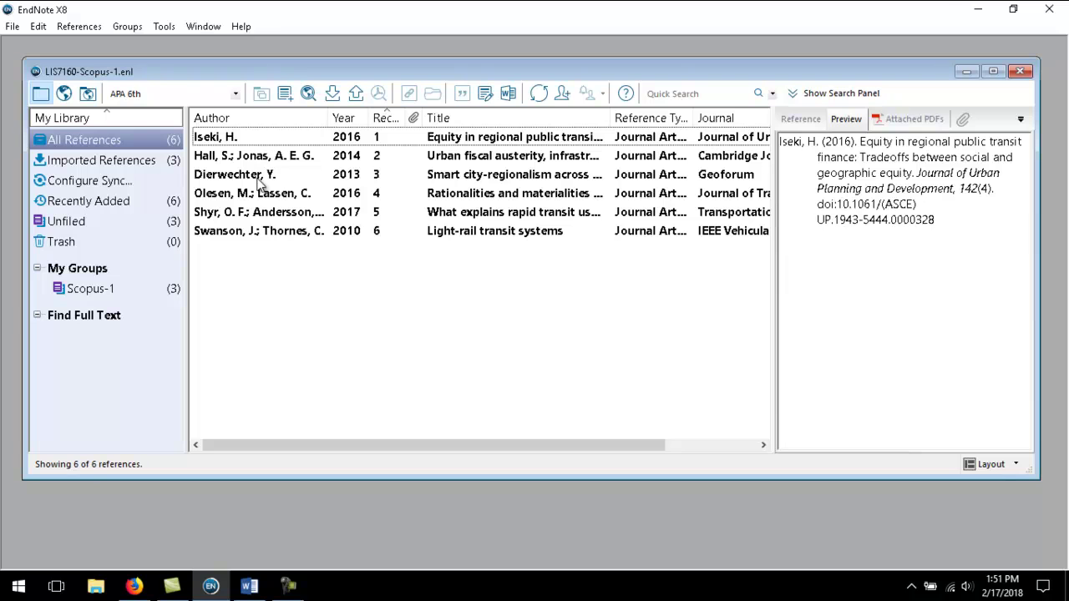
left_click(139, 163)
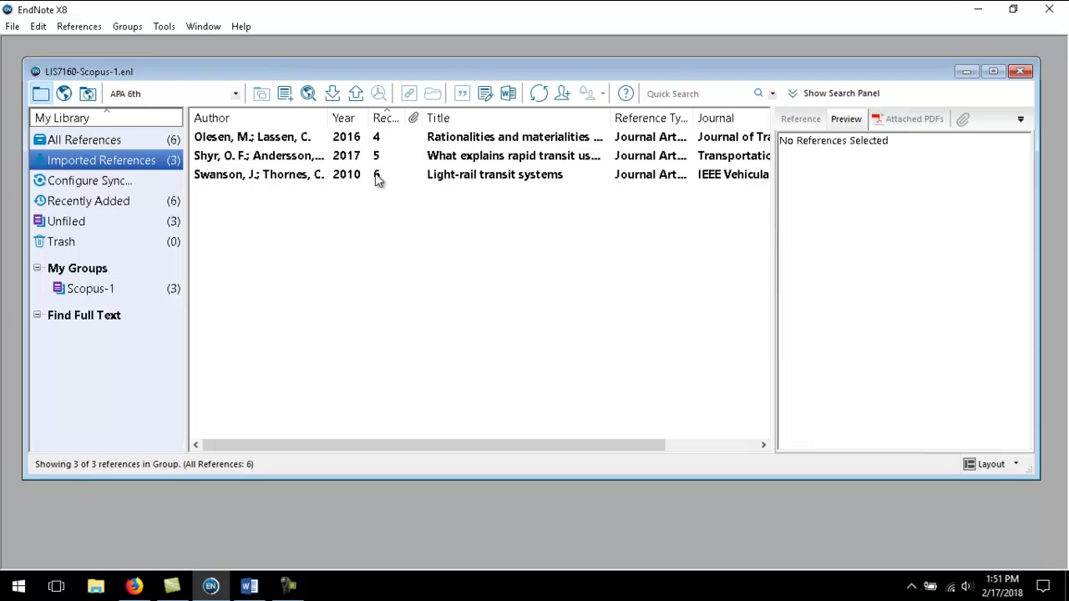
Step: Add all three imported references to a new custom group
left_click(304, 140)
left_click(294, 182, "shift")
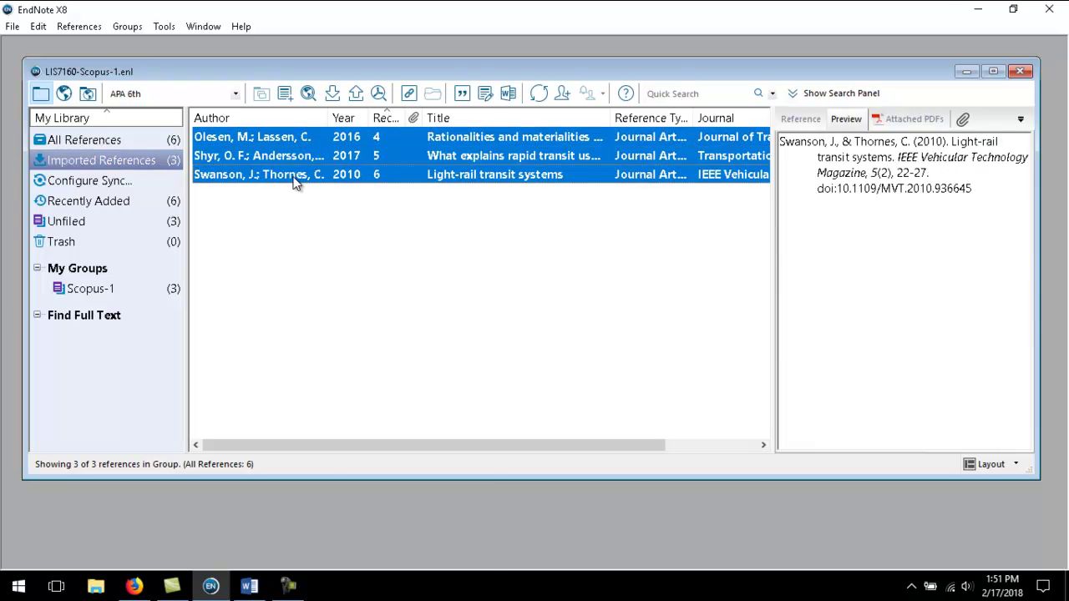
right_click(294, 182)
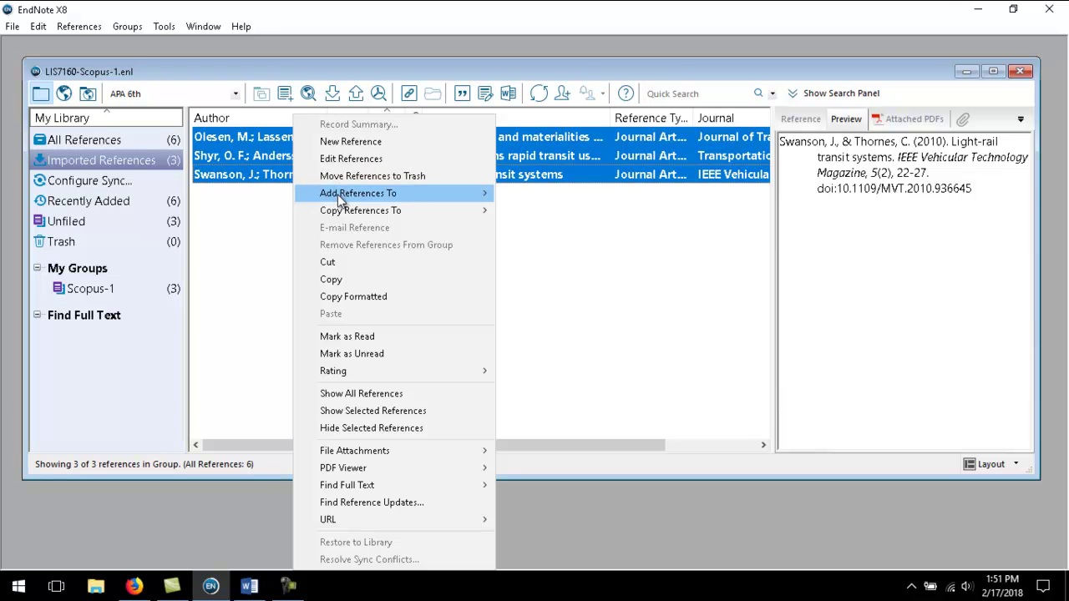
mouse_move(338, 194)
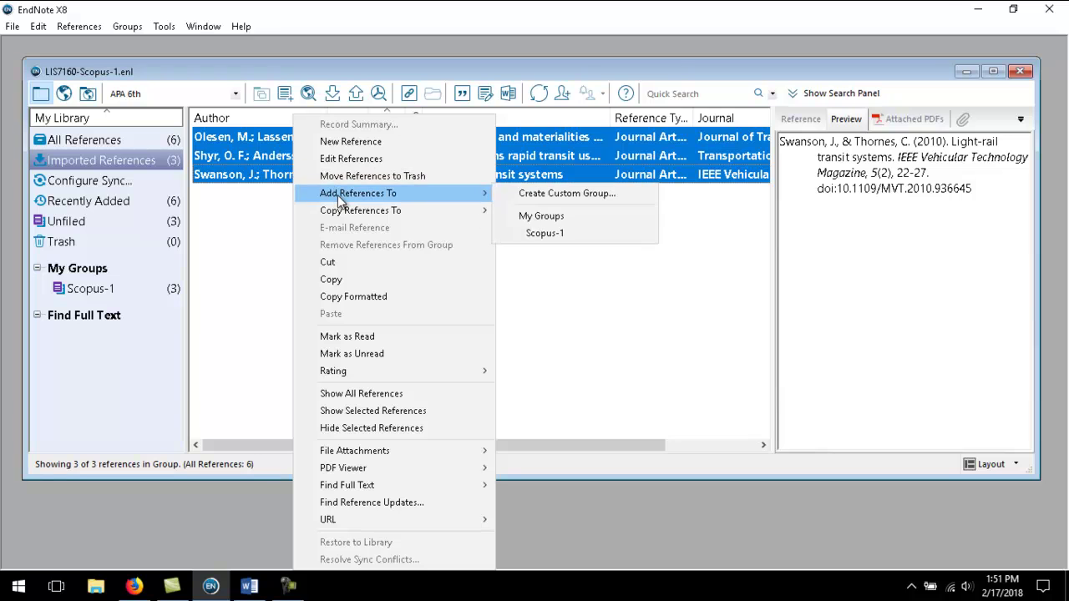
left_click(545, 194)
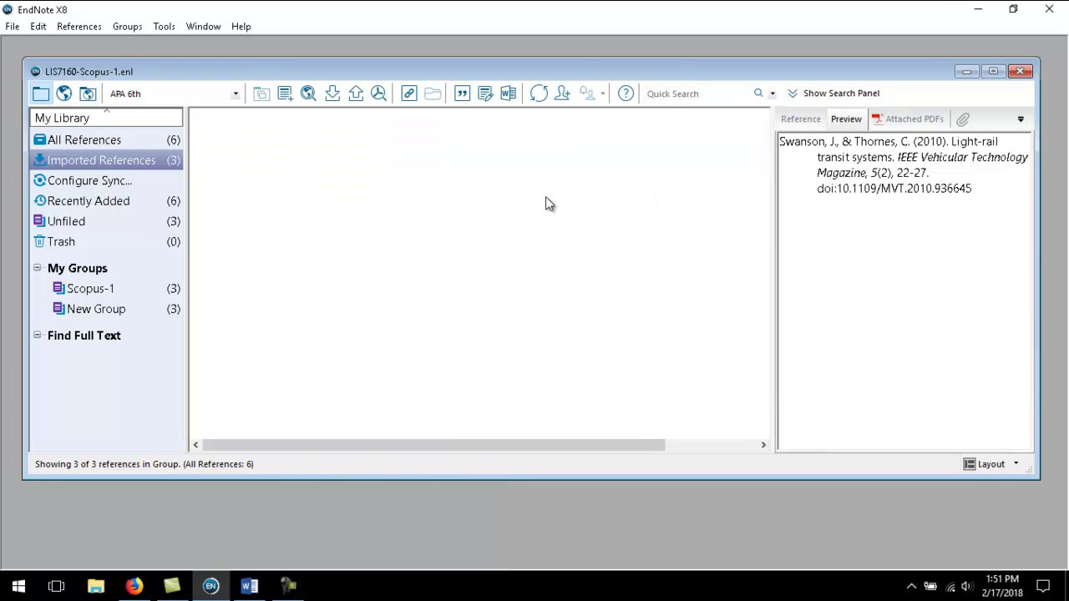
Step: Rename the new custom group as Scopus-2
left_click(134, 316)
right_click(134, 313)
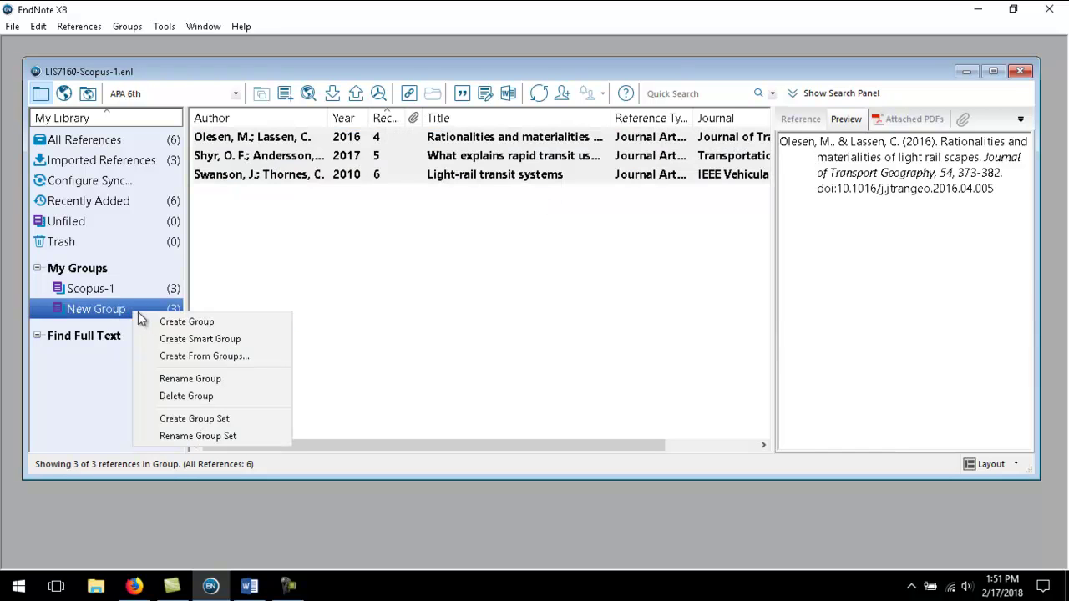
left_click(174, 378)
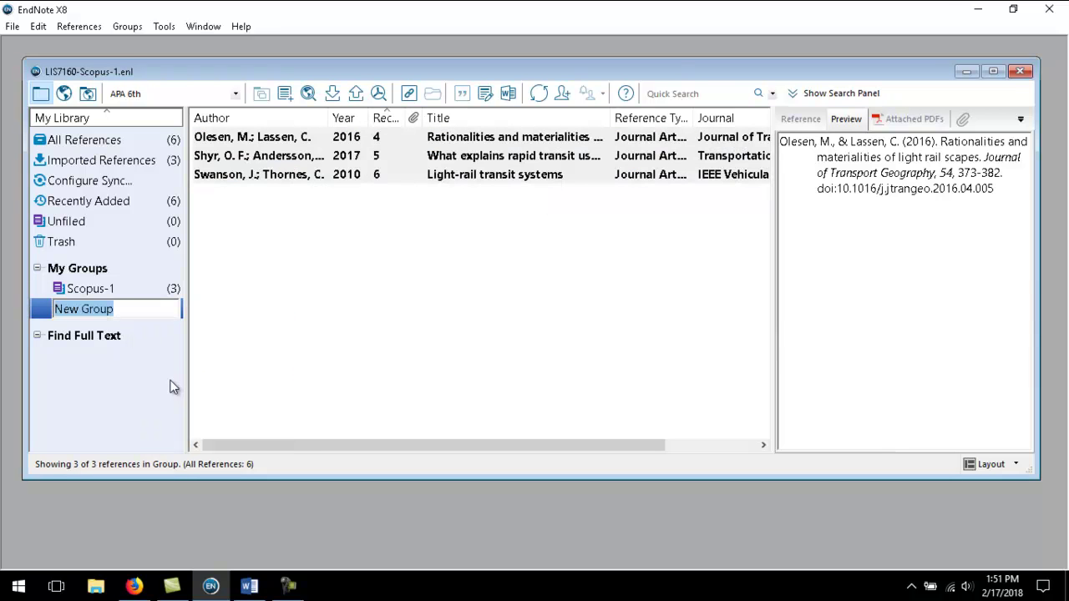
type("Sco")
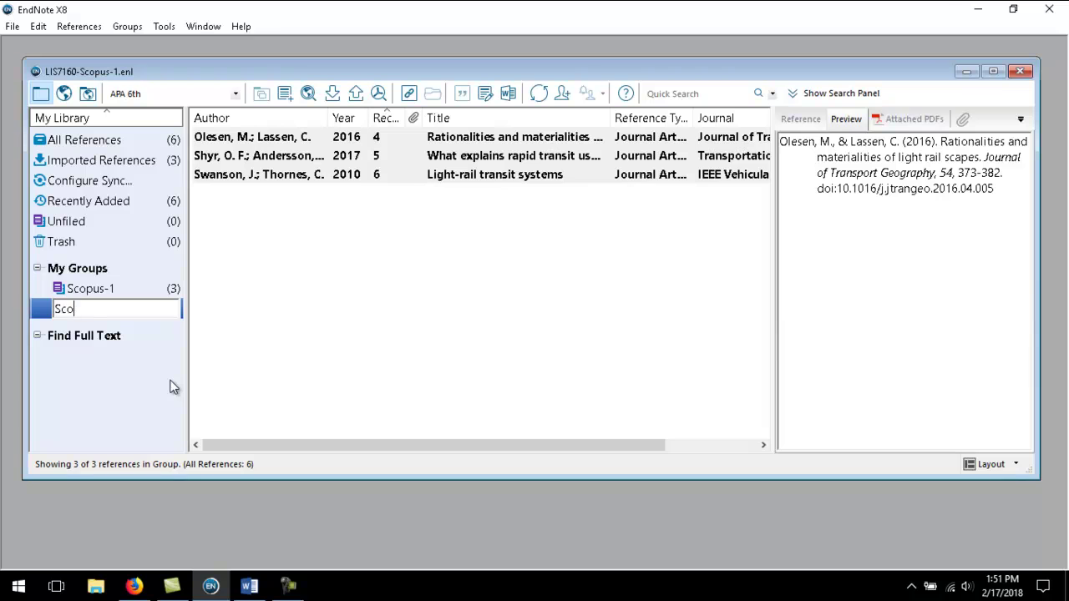
type("pus-2")
key("Return")
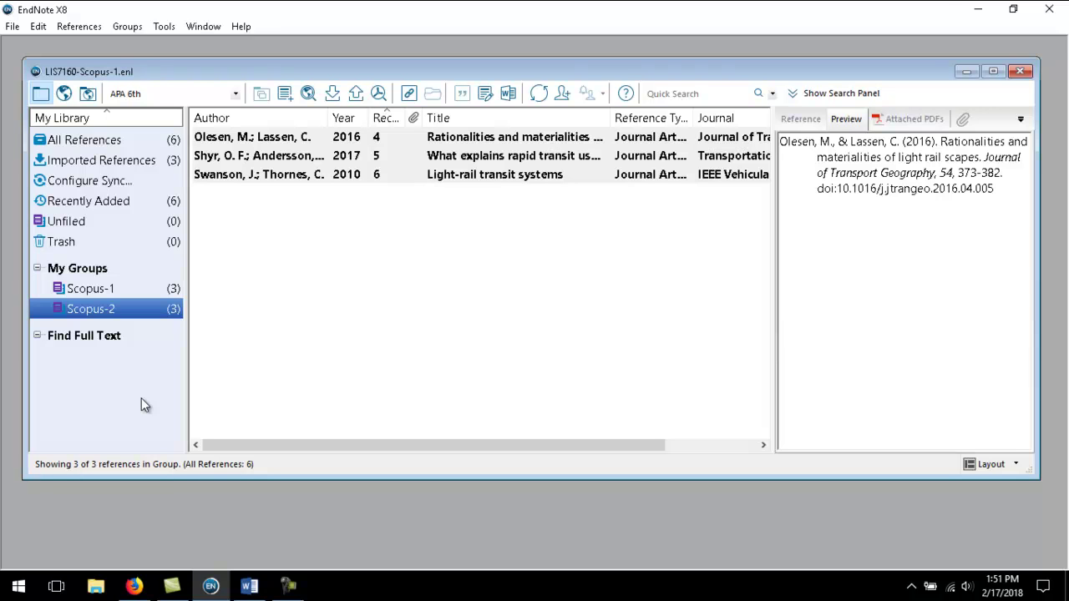
Step: Switch to Firefox and copy the full "light rail" search query shown above the Scopus results
left_click(134, 587)
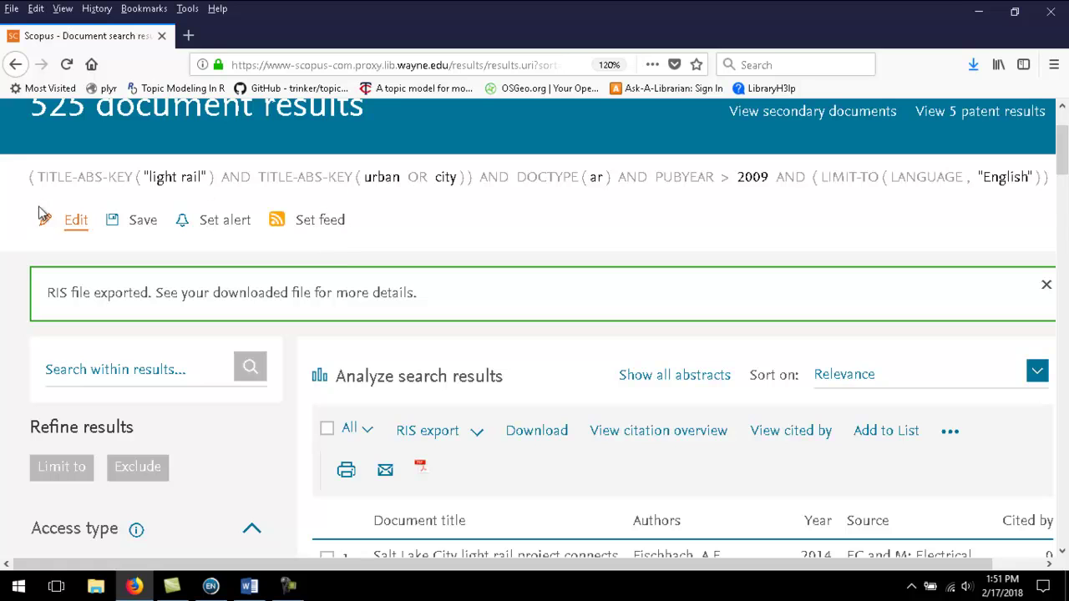
left_click_drag(26, 187, 543, 226)
key("ctrl+c")
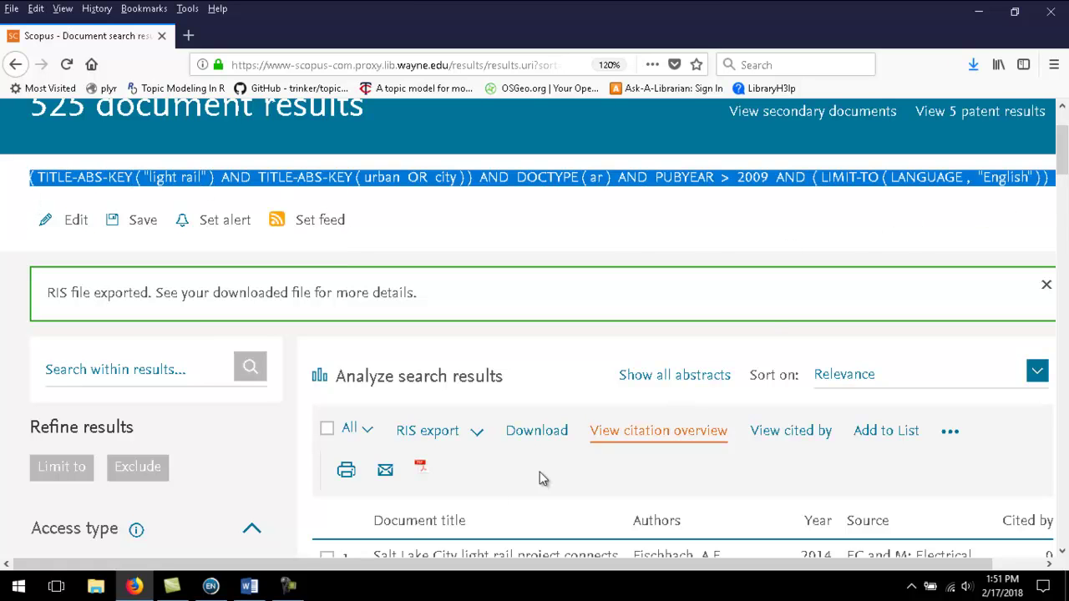
Step: Switch to the Word search notes, enter the label "Scopus-2:" and paste the copied query after it as text only
left_click(249, 587)
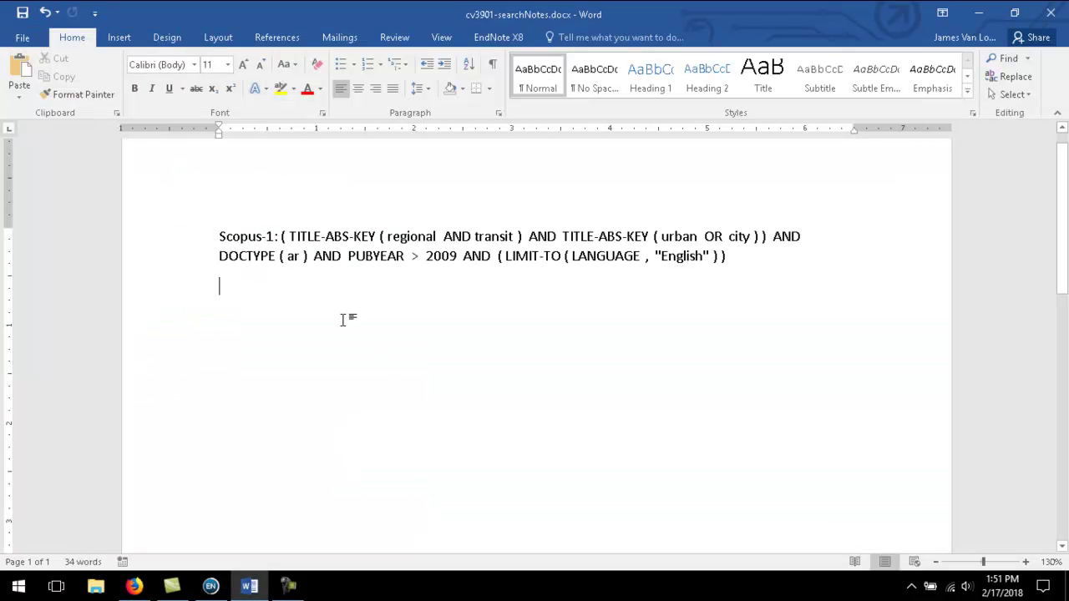
type("Scopus")
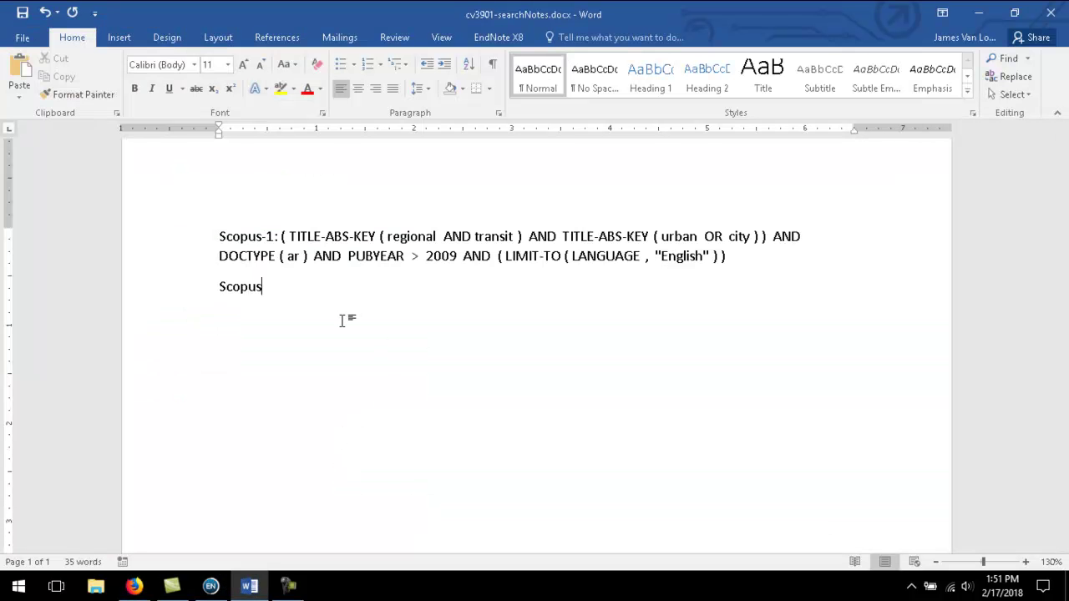
type("-2:")
right_click(311, 286)
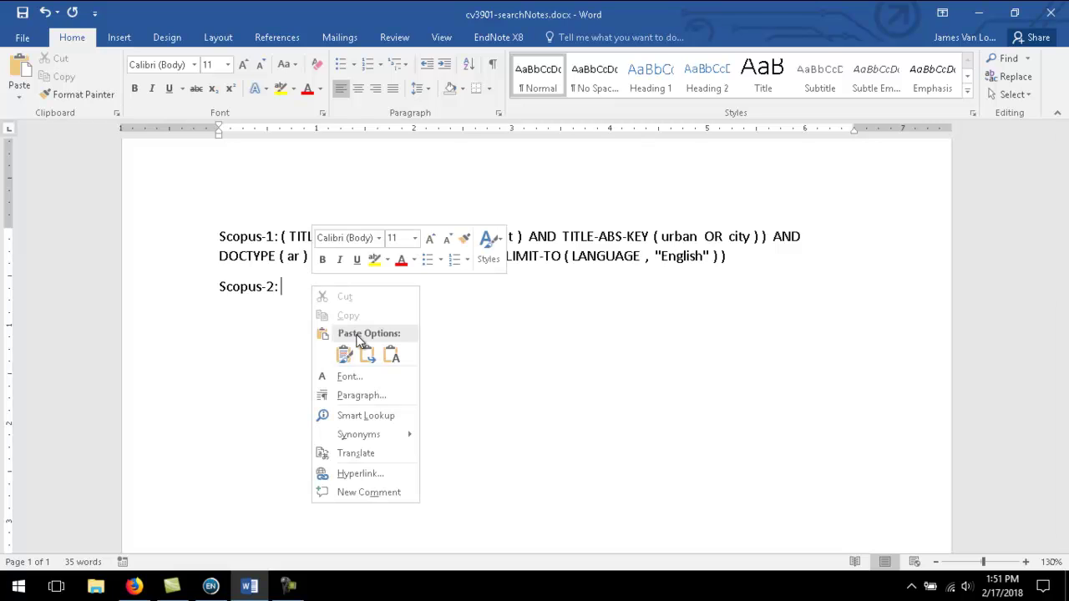
left_click(392, 358)
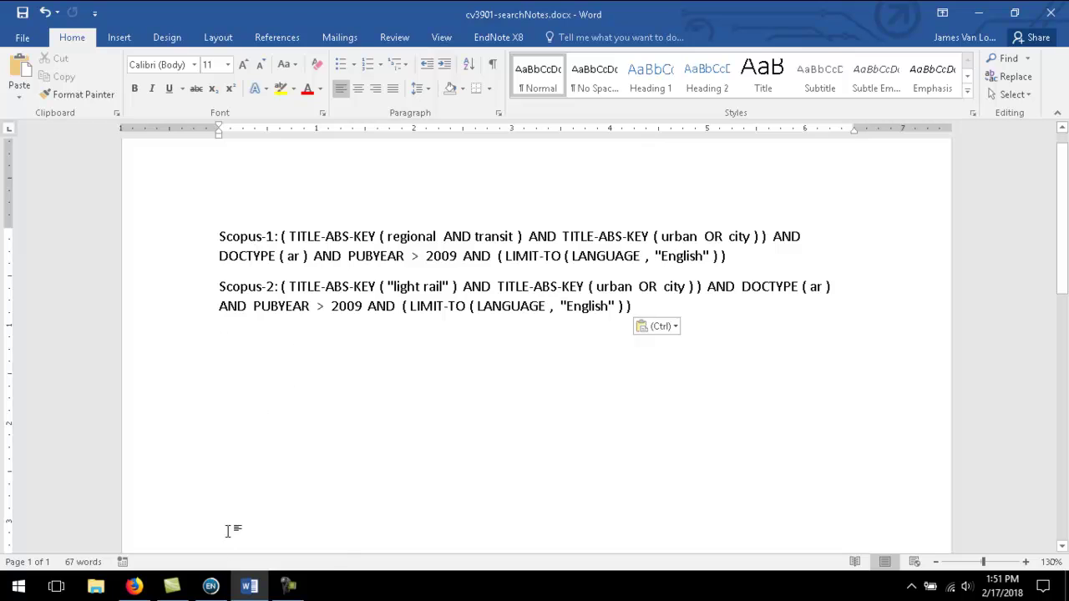
Step: Switch to EndNote and set up a compressed library of all references in LIS7160-Scopus-1.enl without file attachments
left_click(211, 587)
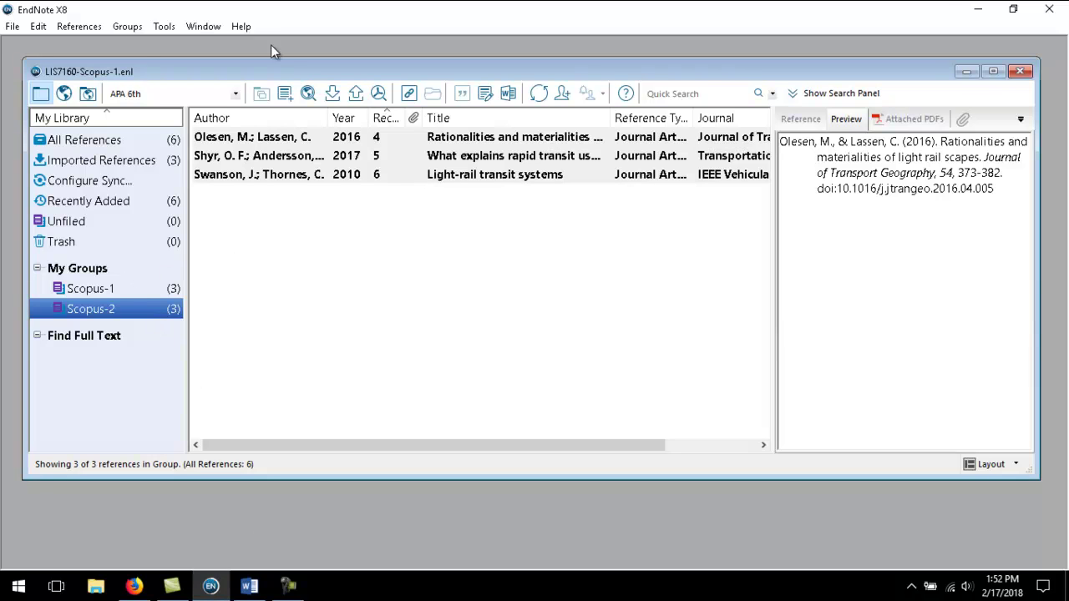
left_click(13, 27)
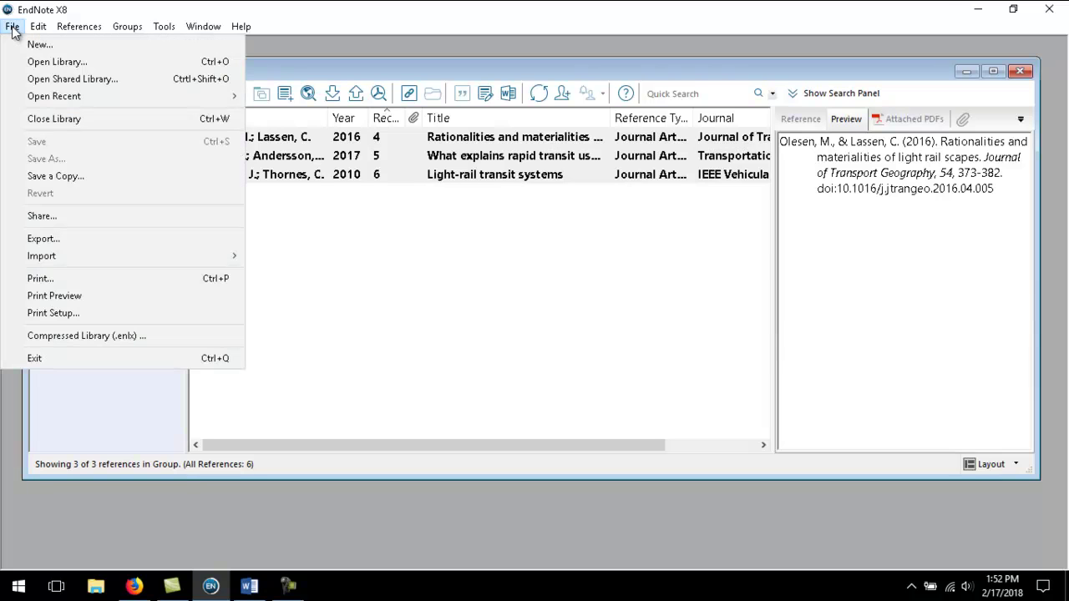
left_click(86, 336)
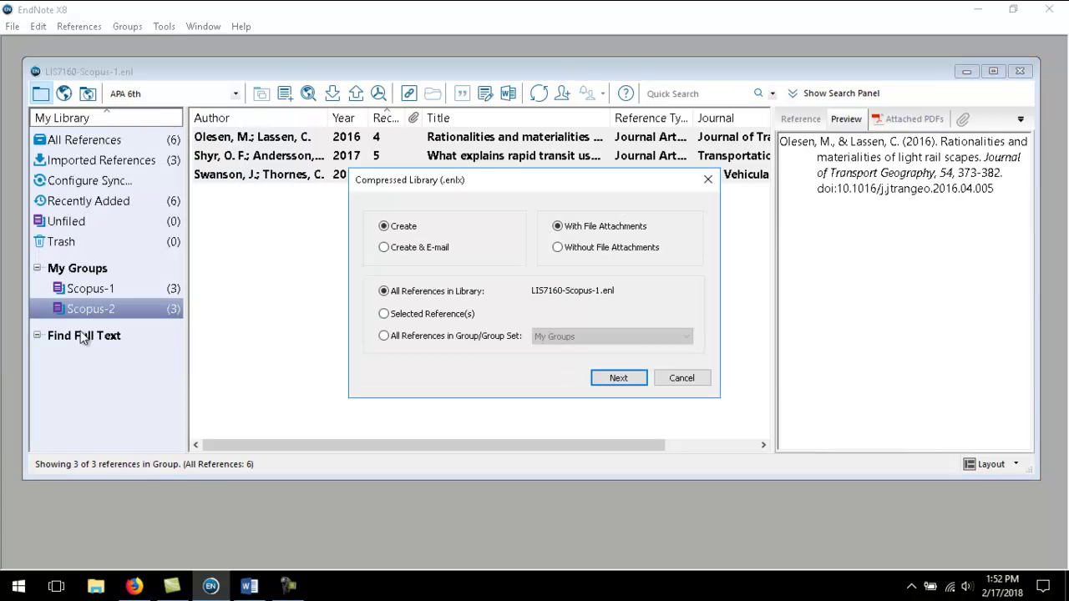
left_click(557, 248)
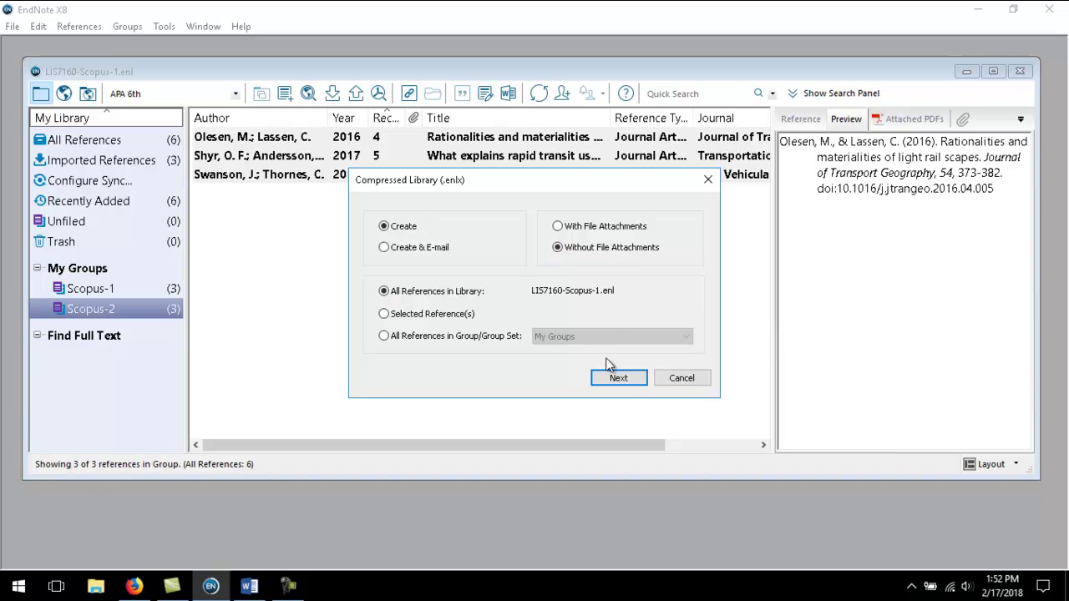
left_click(627, 379)
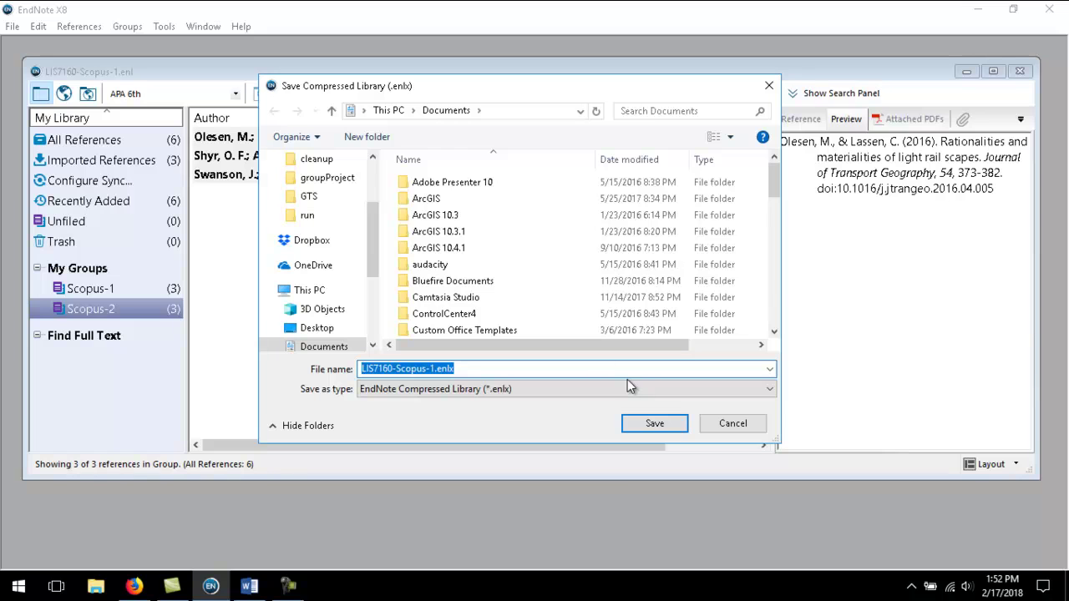
Step: Save the compressed library on the Desktop as cv3901-library.enlx
left_click_drag(368, 236, 376, 179)
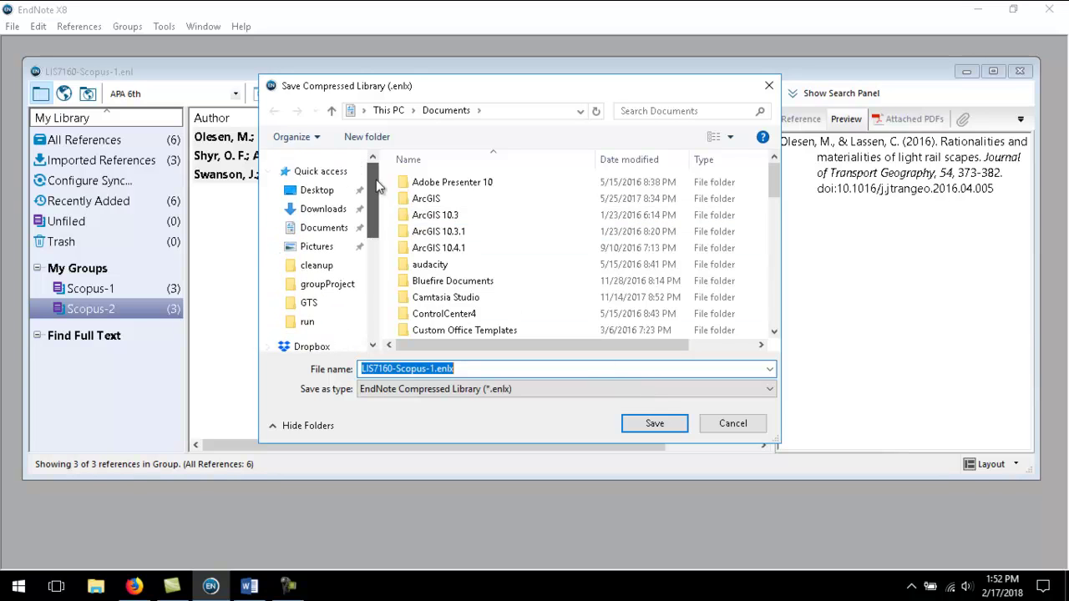
left_click(323, 190)
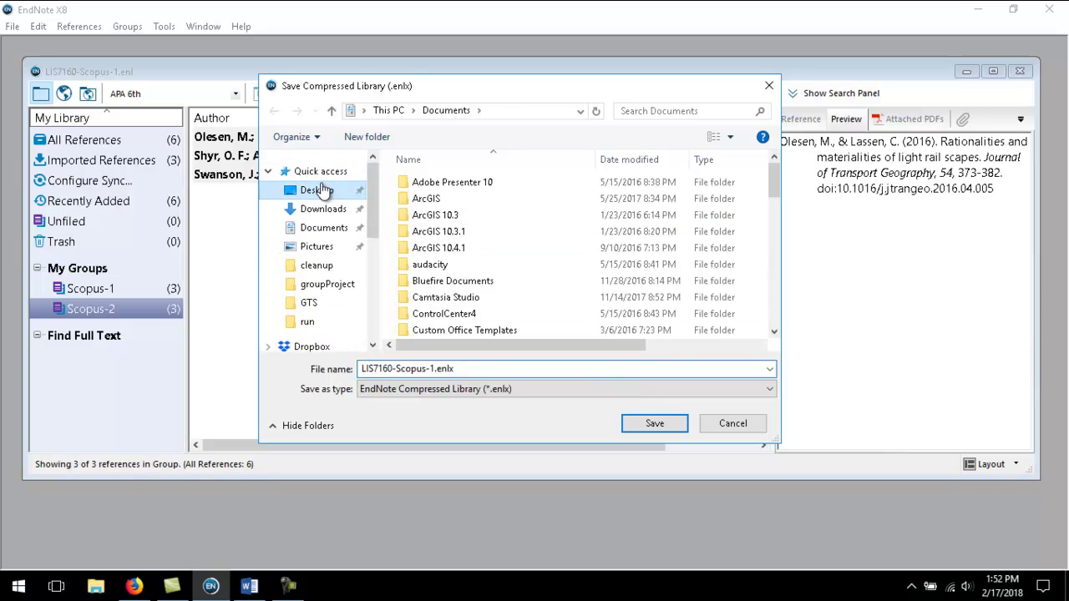
left_click(431, 371)
left_click(429, 369)
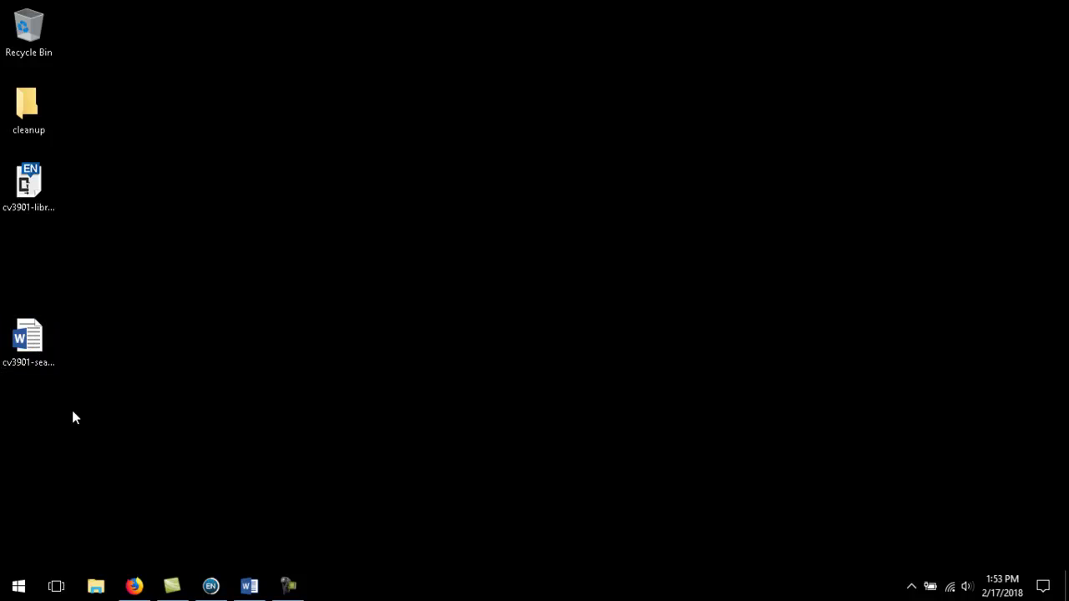
Step: Open the Desktop folder in File Explorer and select both cv3901-library.enlx and cv3901-searchNotes.docx
left_click(97, 587)
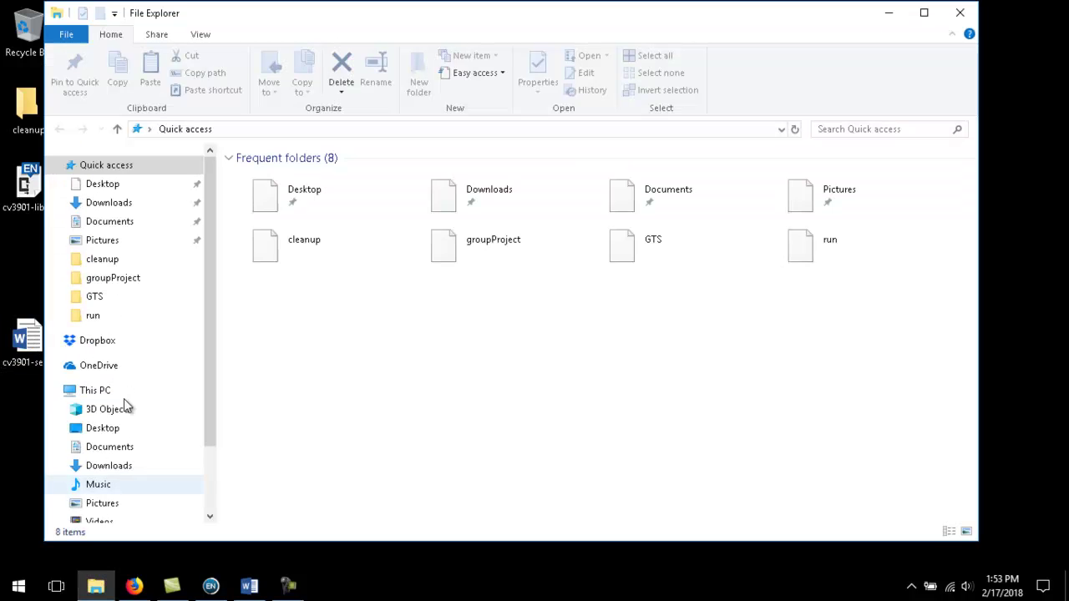
left_click(163, 185)
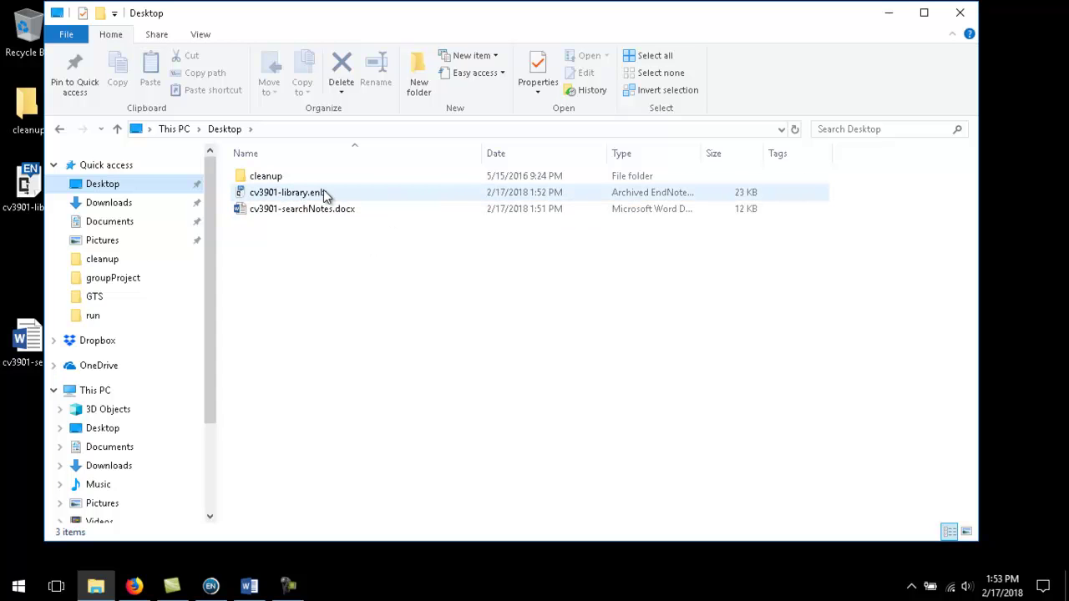
left_click(326, 195)
left_click(320, 218, "ctrl")
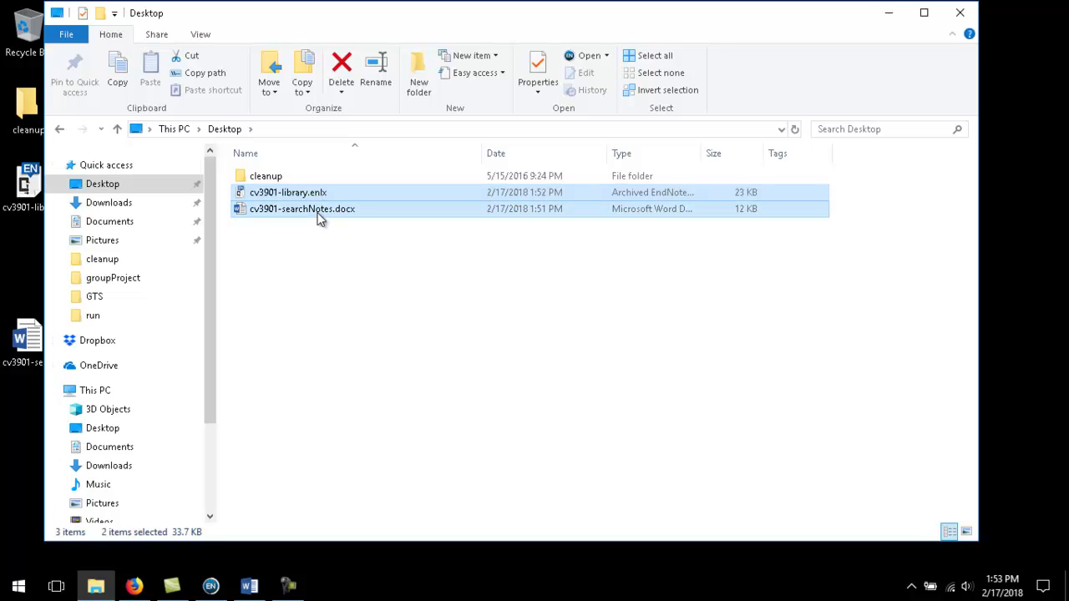